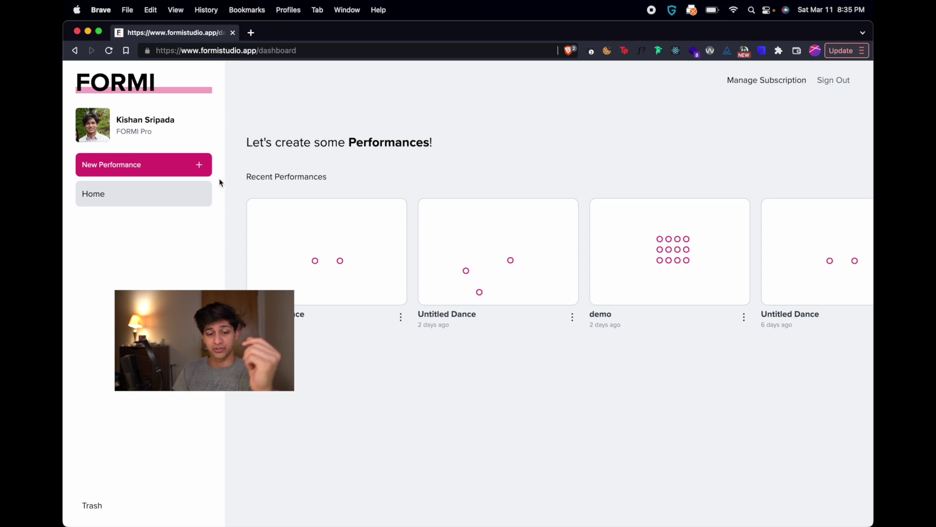
Create a new performance and display its formation options
click(199, 171)
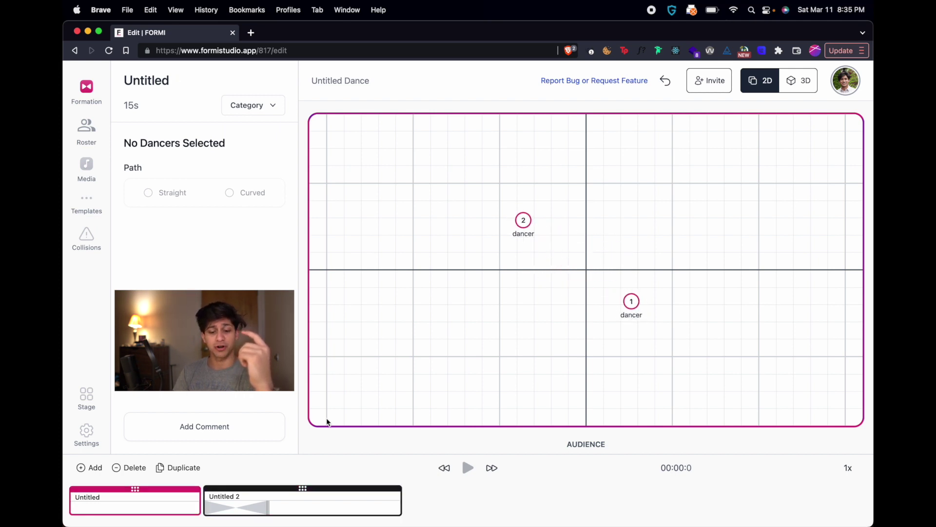
click(96, 135)
click(88, 100)
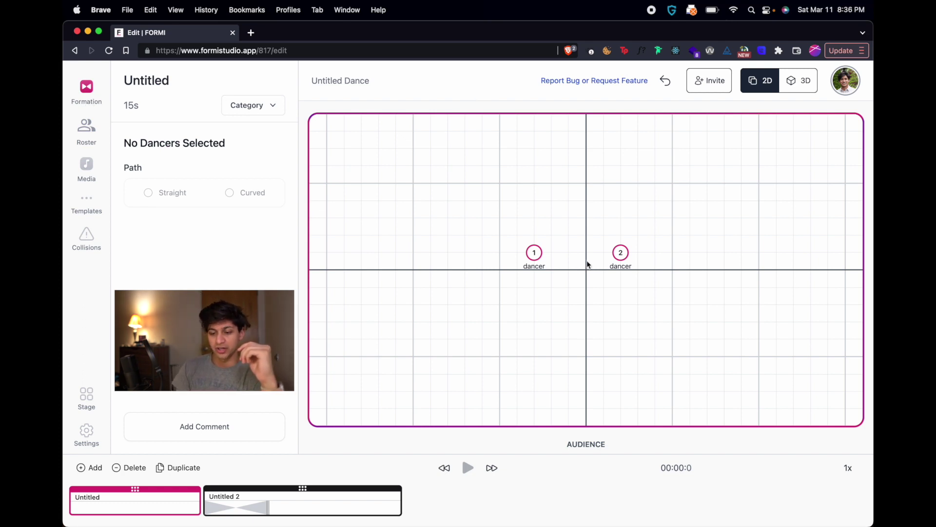
In the first formation, place dancer 1 six squares left and two above stage centre, and dancer 2 four squares right and three above
drag(699, 322, 711, 340)
click(711, 340)
drag(534, 252, 465, 218)
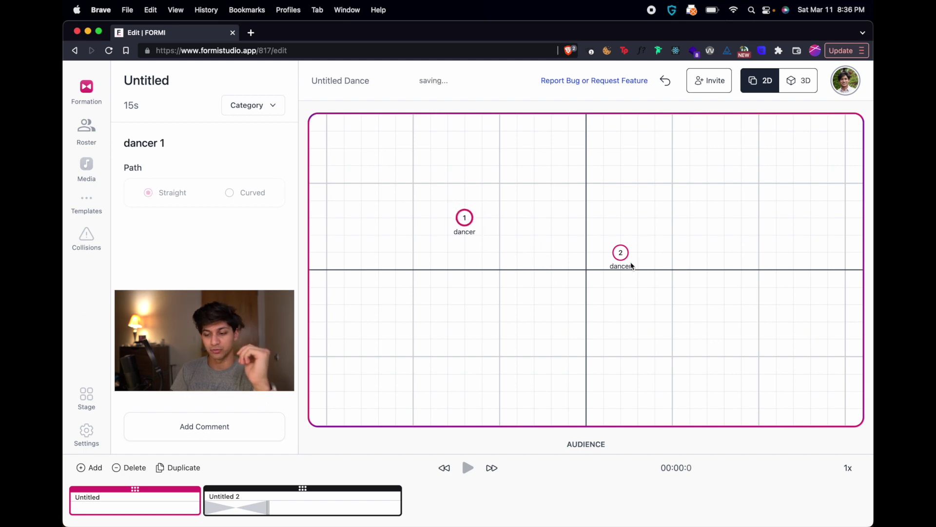
drag(620, 252, 654, 215)
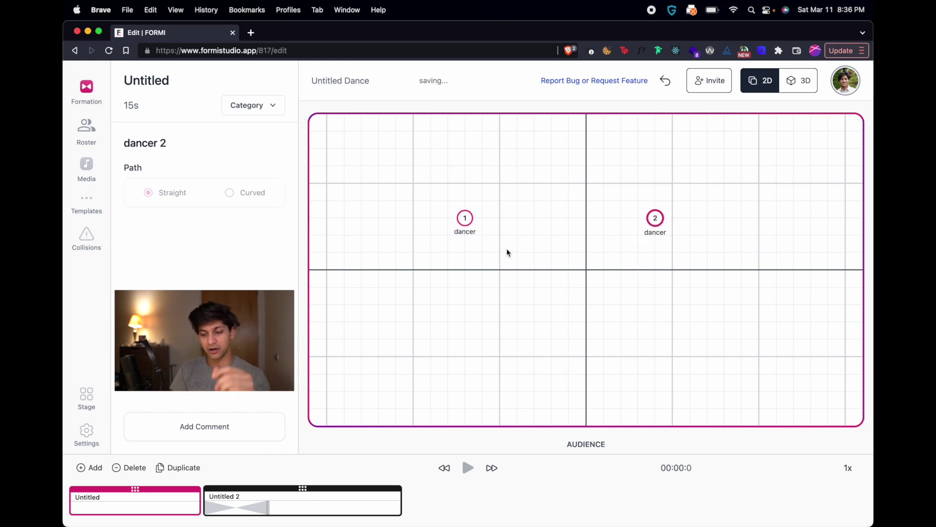
drag(465, 218, 484, 238)
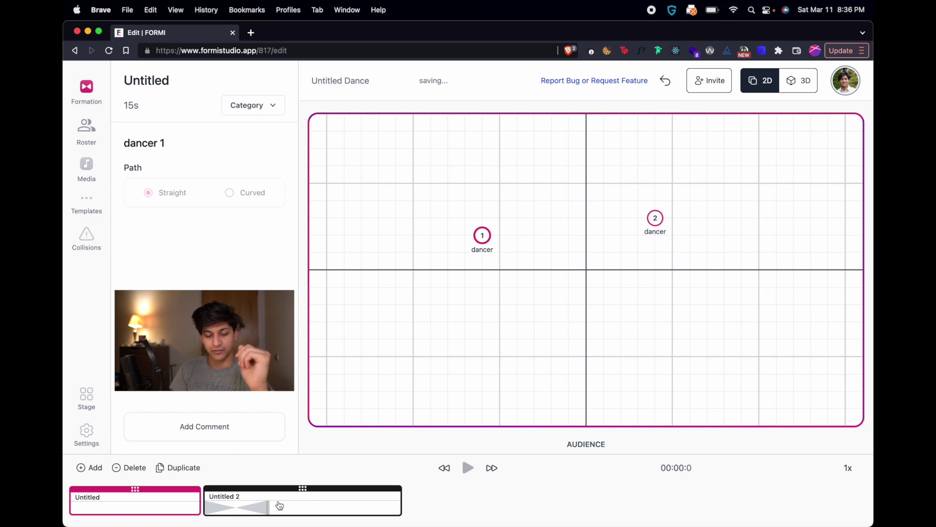
In the second formation, place dancer 1 three squares left and six above stage centre, and dancer 2 nine squares right and two above
click(295, 503)
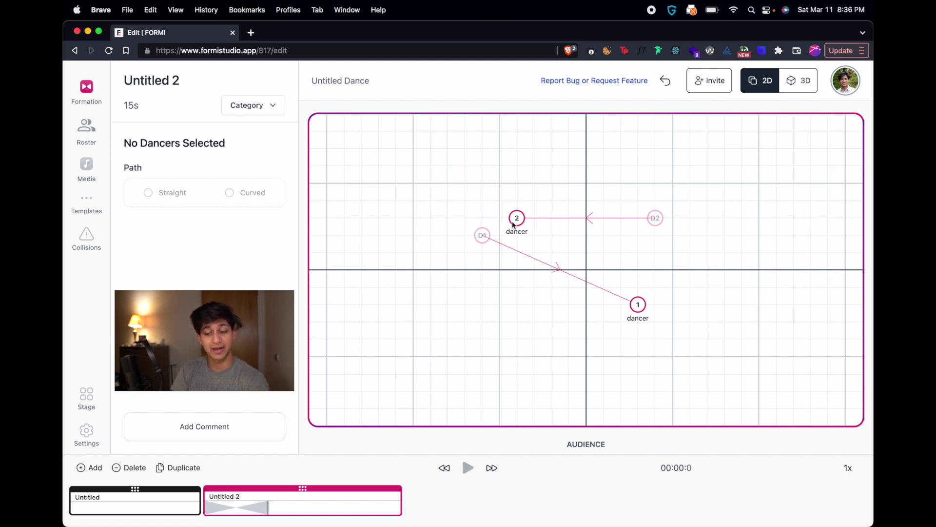
drag(517, 218, 517, 184)
click(616, 292)
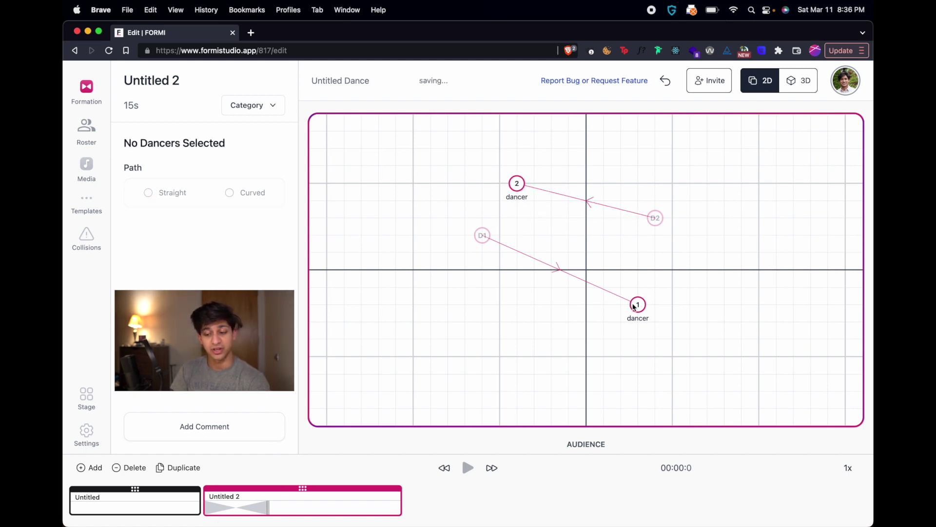
drag(638, 304, 475, 305)
drag(675, 204, 653, 201)
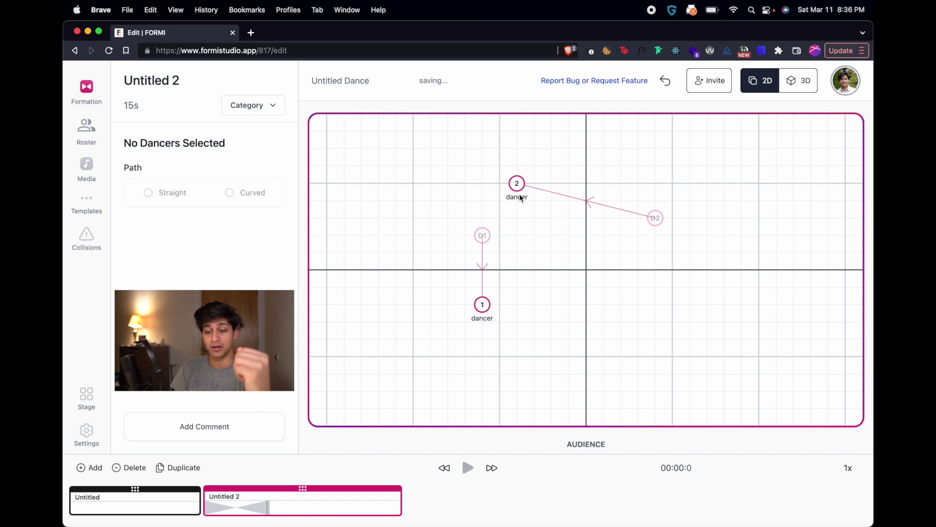
drag(520, 198, 731, 238)
drag(482, 304, 533, 166)
Switch back and forth between the two formations to compare the dancers' positions
key(Left)
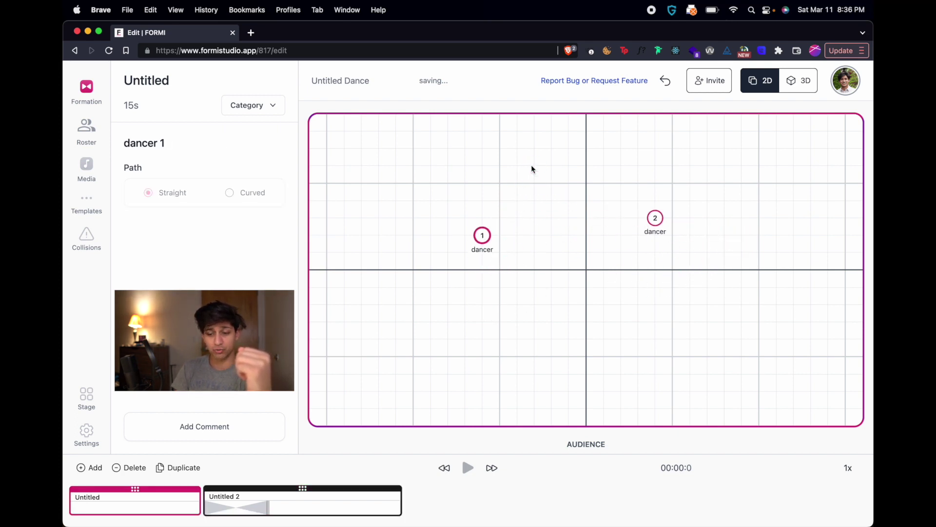
key(Right)
key(Left)
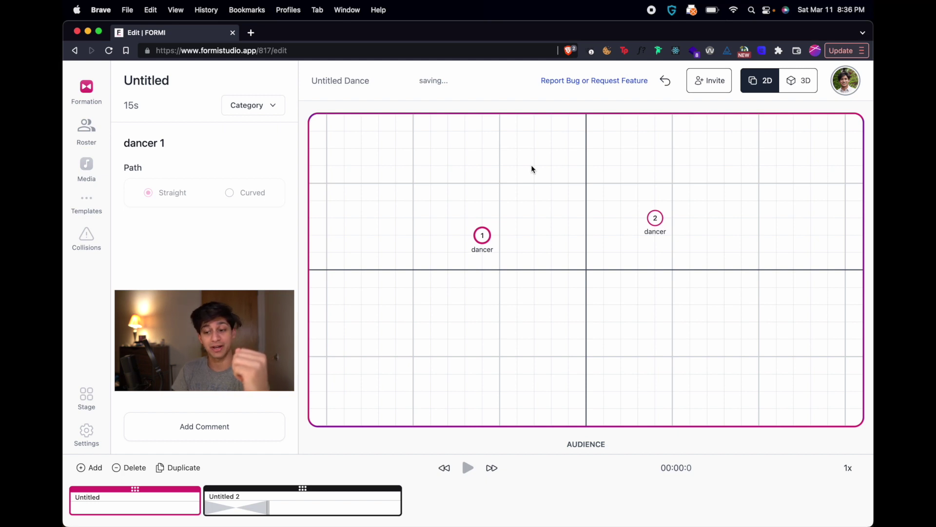
key(Right)
key(Left)
key(Right)
key(Left)
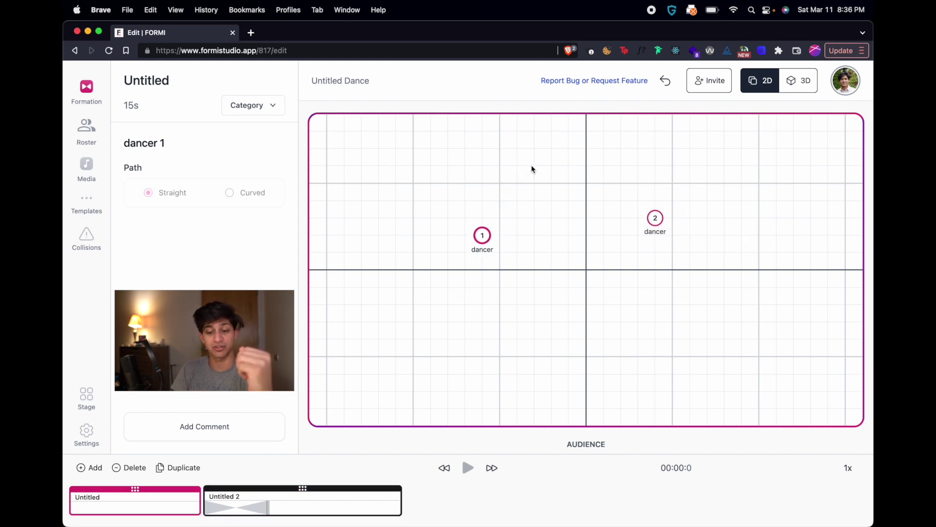
key(Right)
key(Left)
click(531, 164)
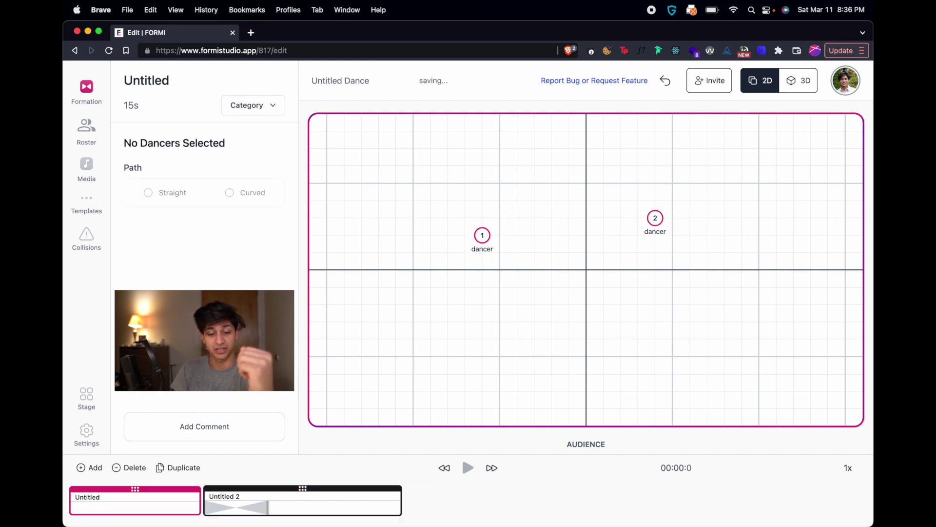
key(Right)
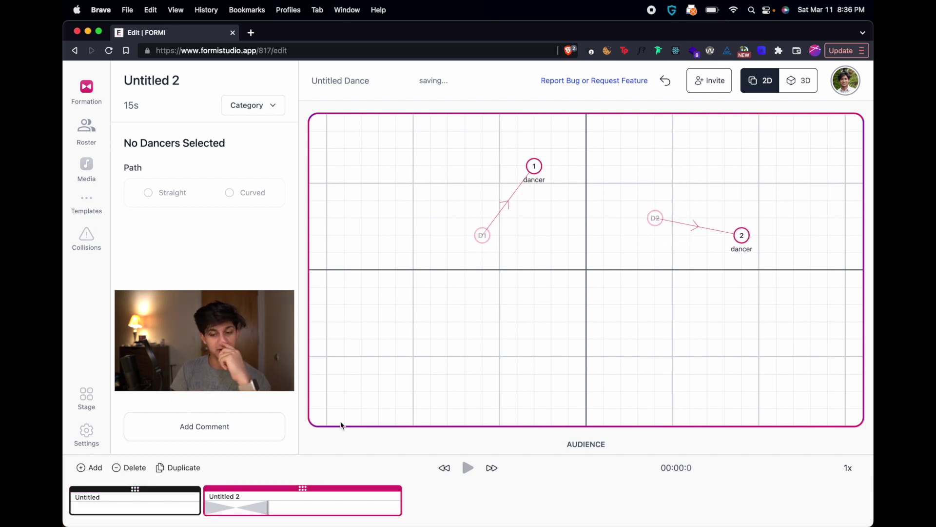
Try the ghost-dancers-only view for the previous formation and set the Previous Formation option to None
click(84, 438)
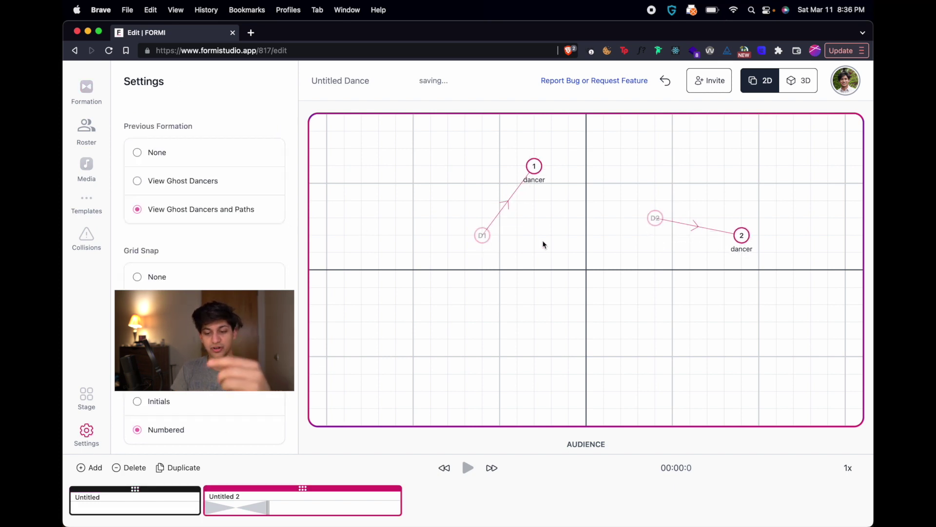
drag(505, 263, 459, 167)
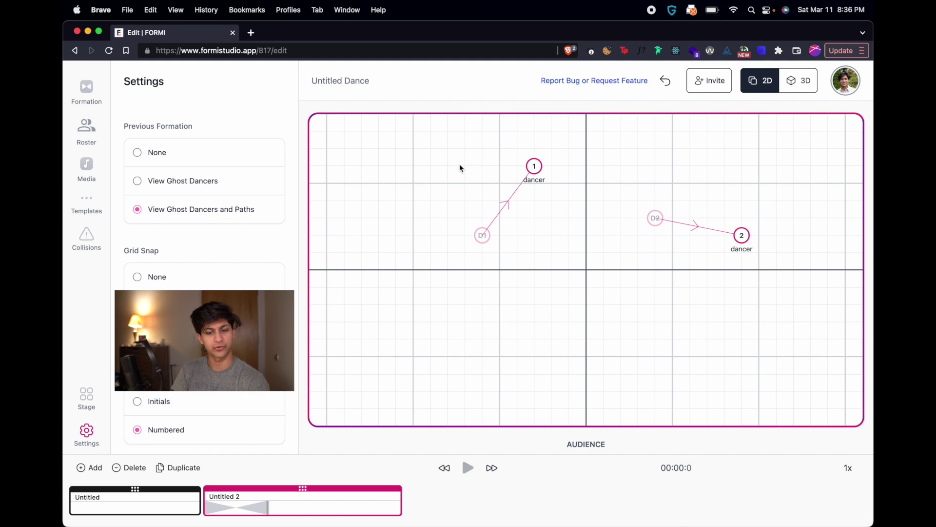
click(197, 181)
drag(542, 244, 497, 205)
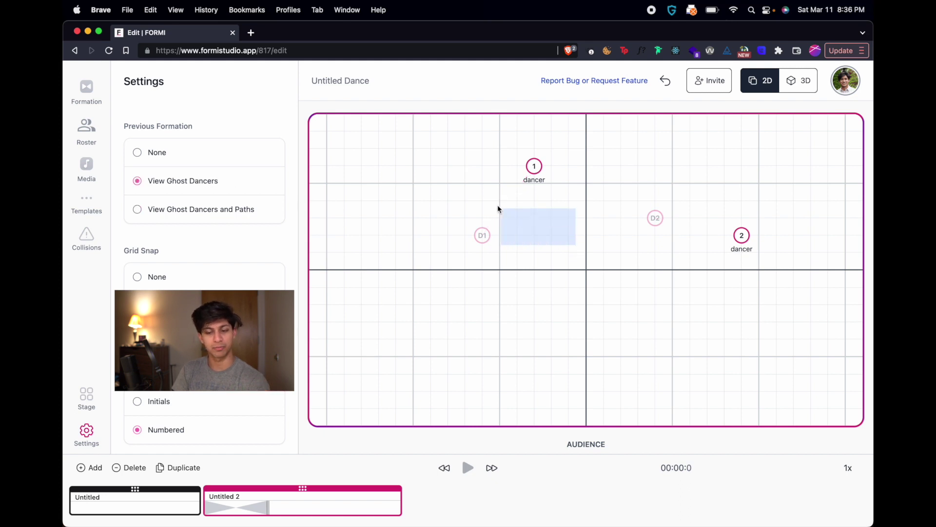
click(203, 153)
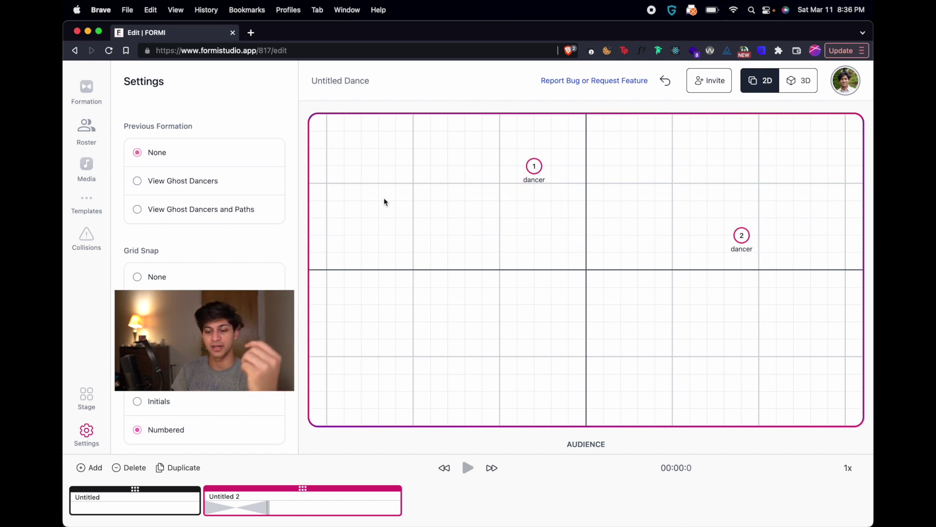
Step through both formations without ghost dancers or paths, ending on the second formation with its options displayed
key(Left)
key(Right)
key(Left)
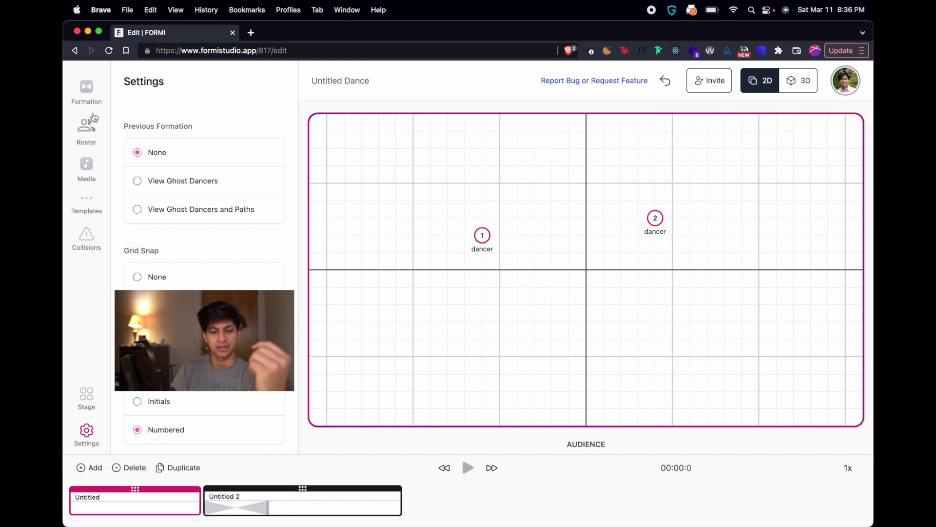
click(83, 100)
click(300, 495)
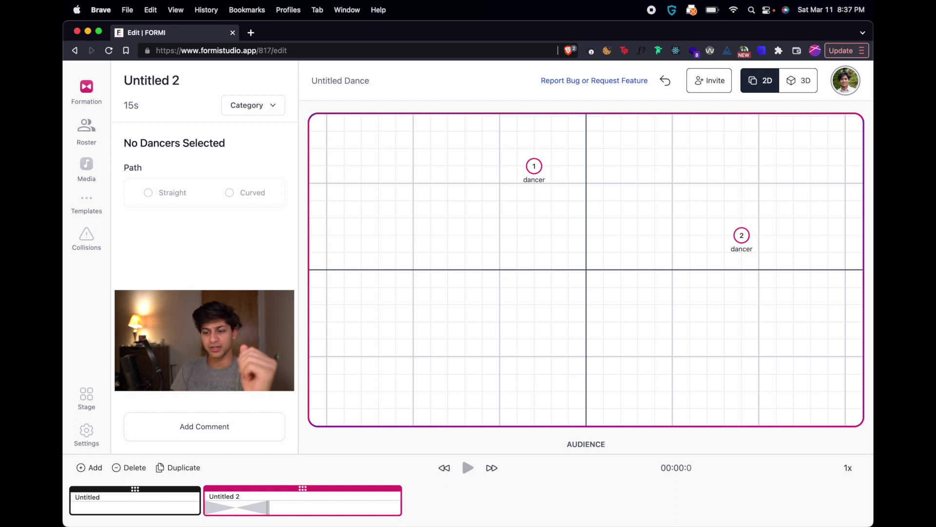
key(Left)
key(Right)
key(Left)
key(Right)
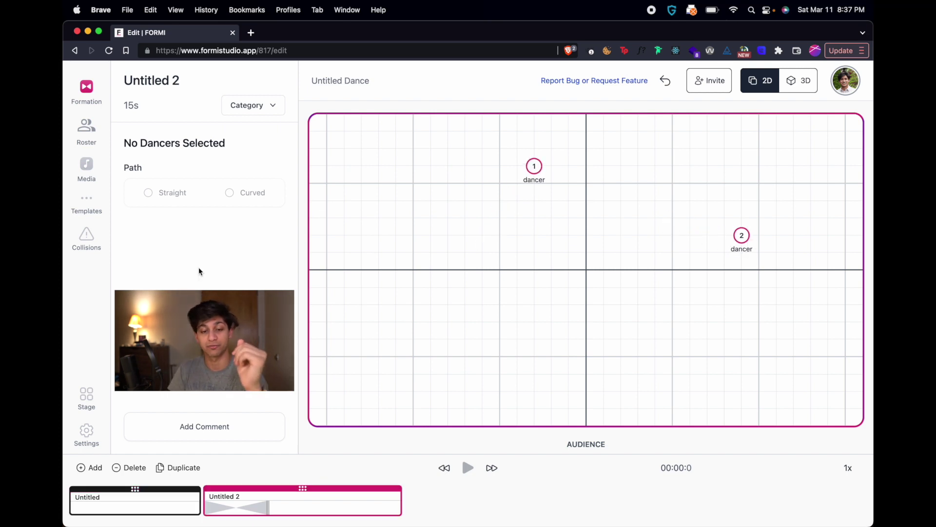
Upload !SZA - Kill Bill (Lyrics).mp3 as the performance's audio and raise the system volume
click(88, 164)
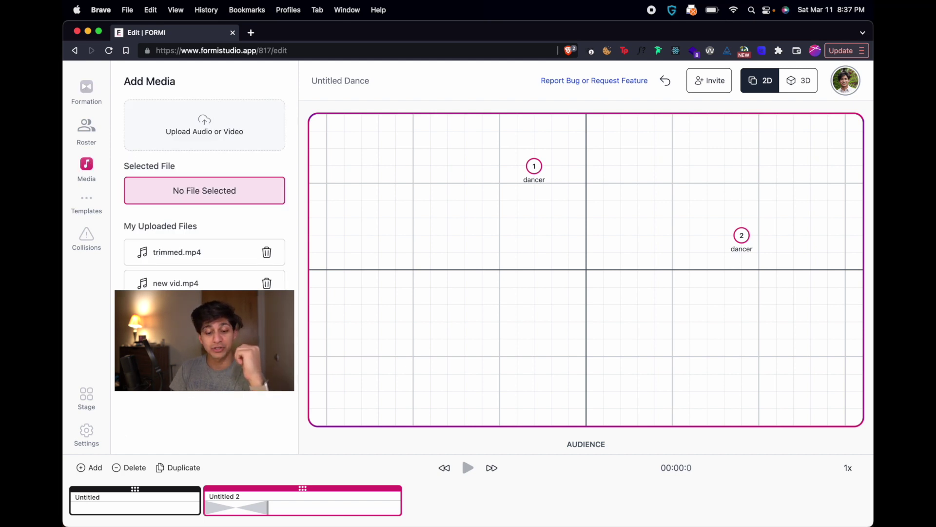
click(226, 129)
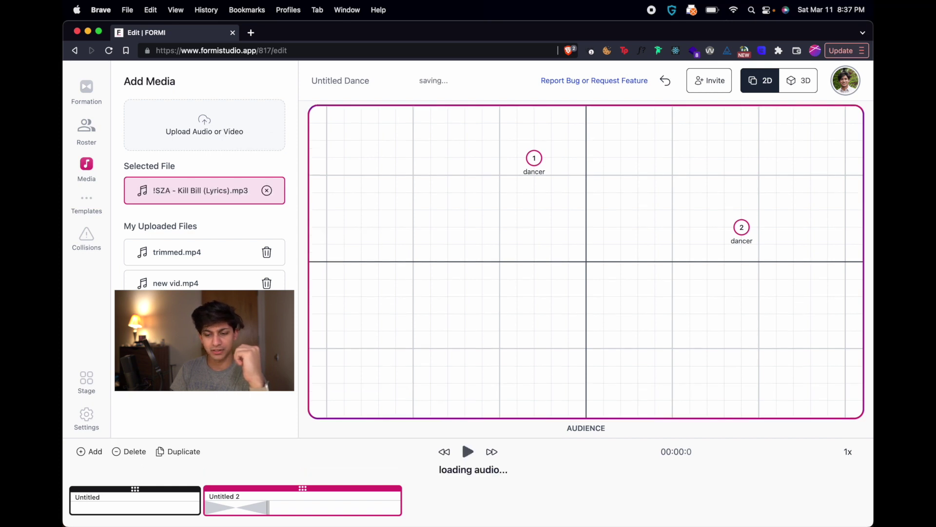
key(XF86AudioRaiseVolume)
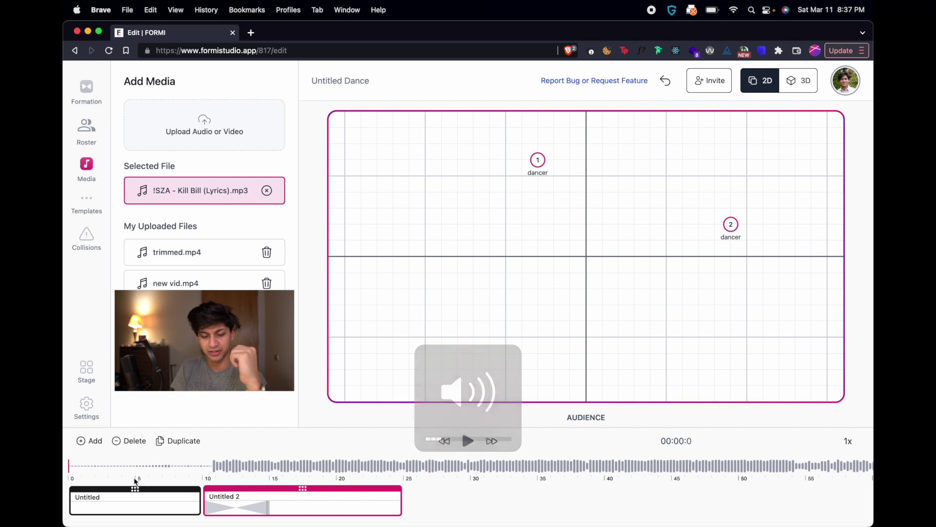
Play the audio track along the formation timeline and pause it at about 17 seconds
click(124, 468)
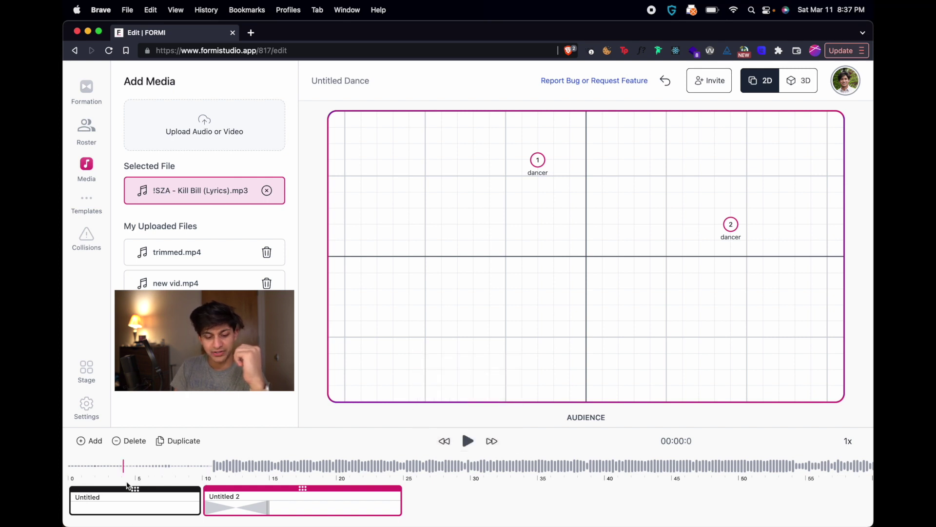
click(468, 440)
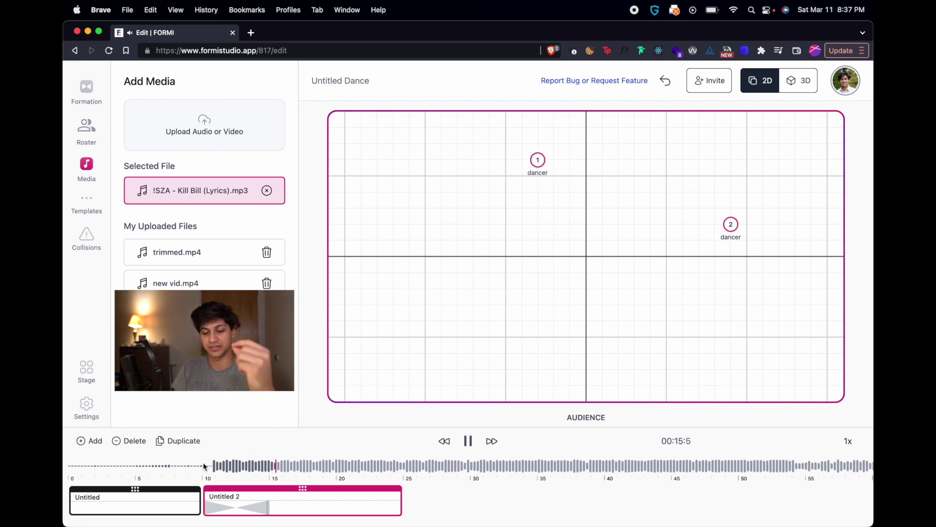
click(468, 440)
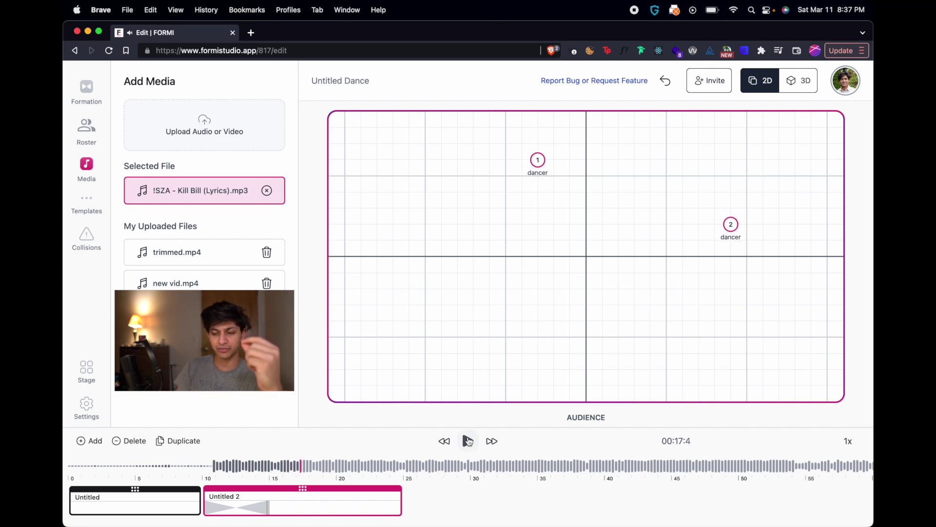
In the second formation, move dancer 1 onto the vertical centre line, six squares above stage centre
click(76, 88)
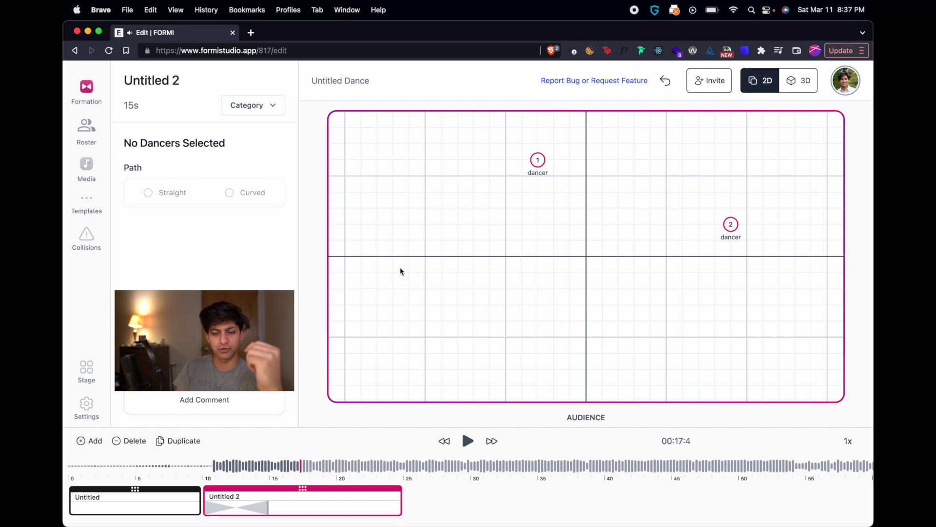
click(537, 159)
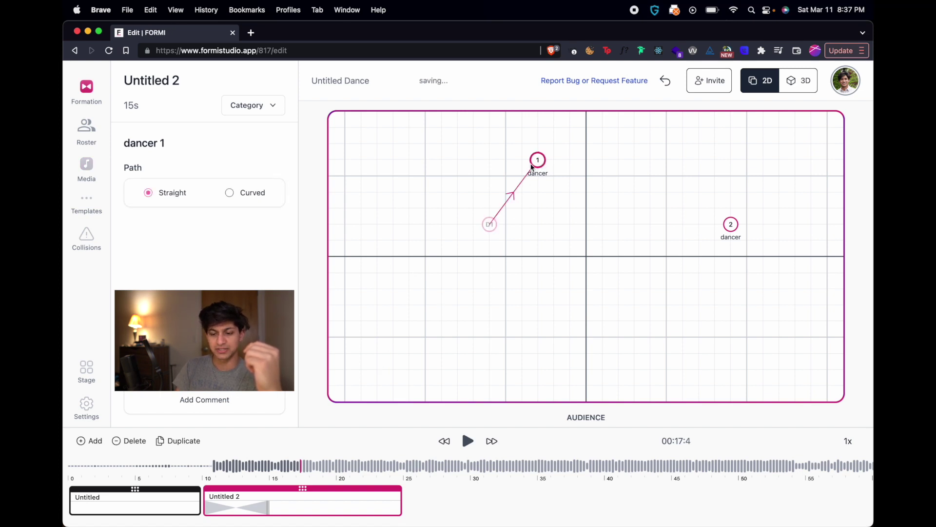
click(554, 166)
click(539, 164)
drag(539, 166, 587, 166)
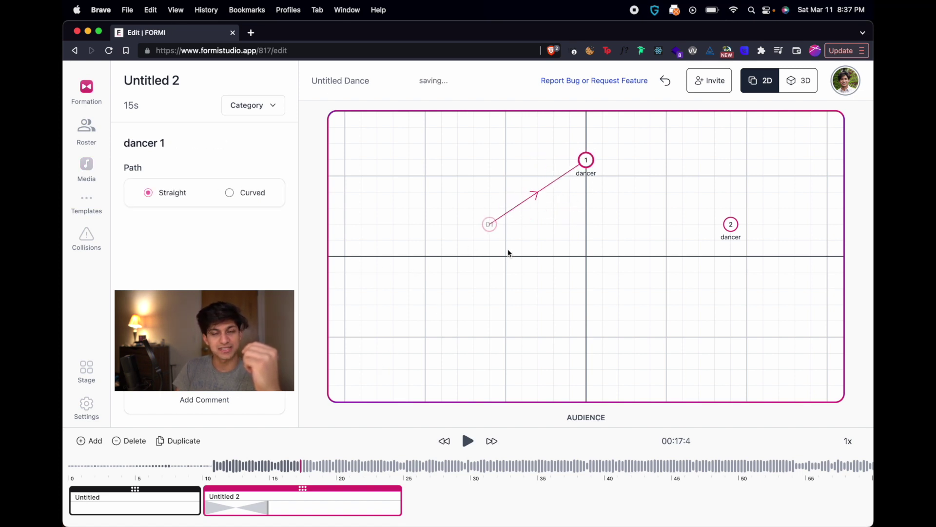
Change dancer 1's path to Curved and shape it into an S-curve with its two control handles
click(229, 193)
drag(536, 201, 579, 257)
drag(541, 187, 508, 136)
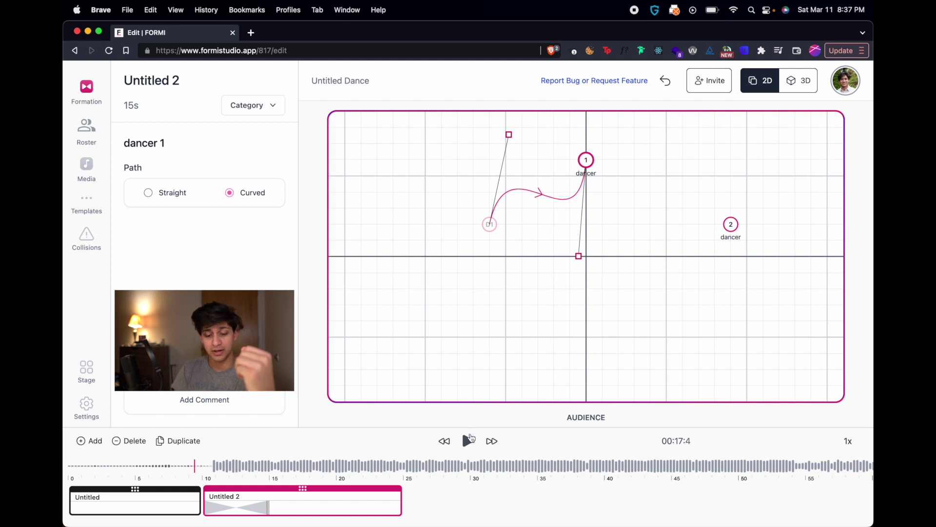
Play the transition into the second formation from about 9 seconds, pause it near 16 seconds, and deselect dancer 1
click(468, 441)
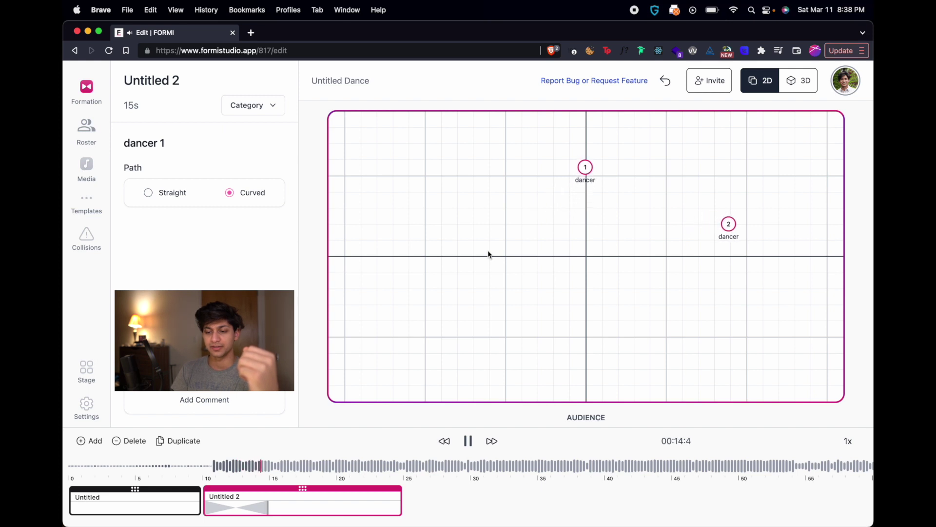
click(468, 441)
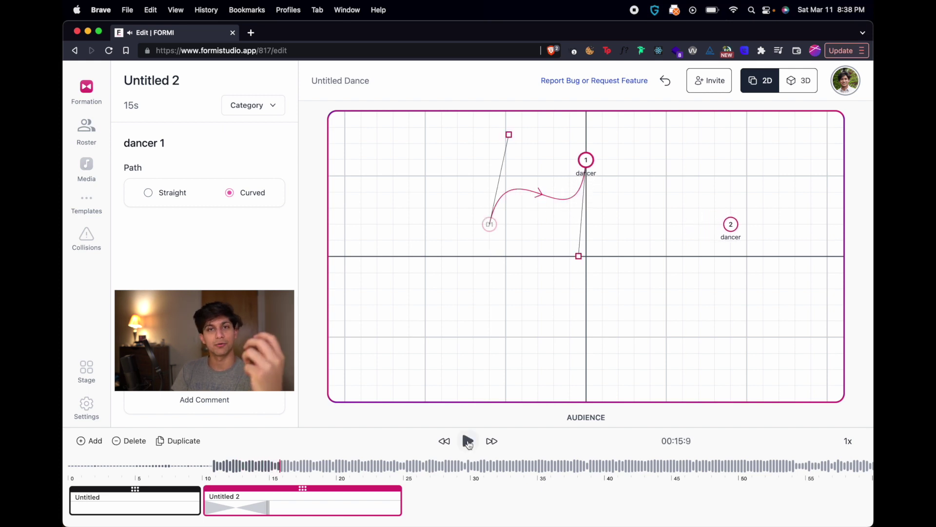
click(505, 296)
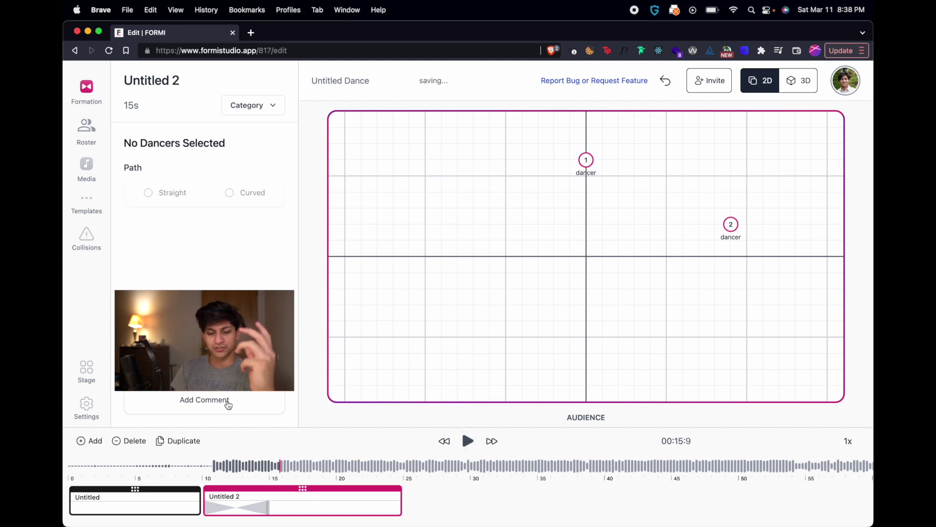
Add the stage comment "These dancers might get tight!" between dancers 1 and 2 in the second formation and nudge its marker slightly upstage
click(207, 405)
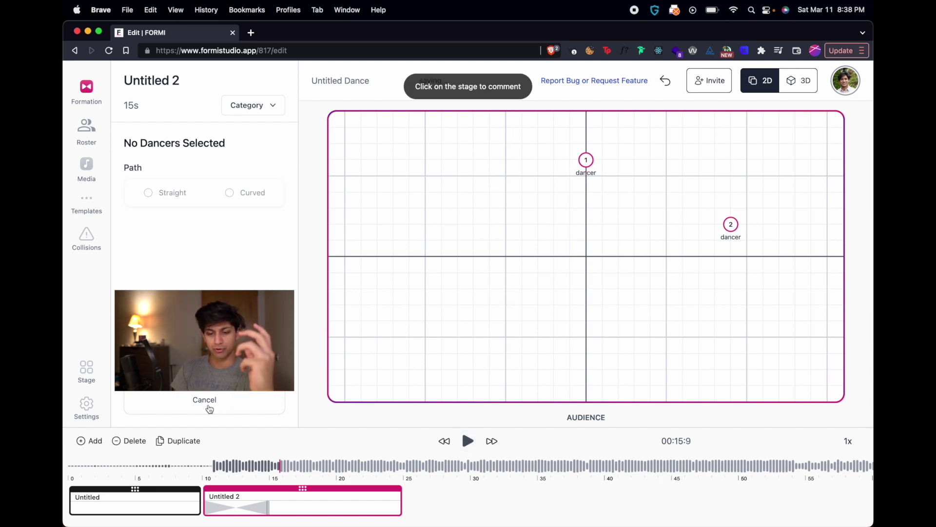
click(670, 192)
click(732, 180)
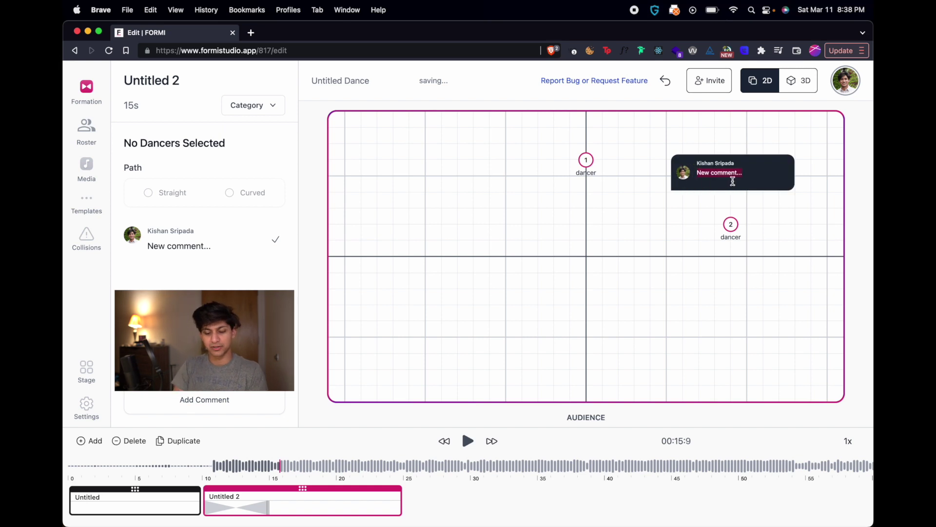
text(These dancers might get tight)
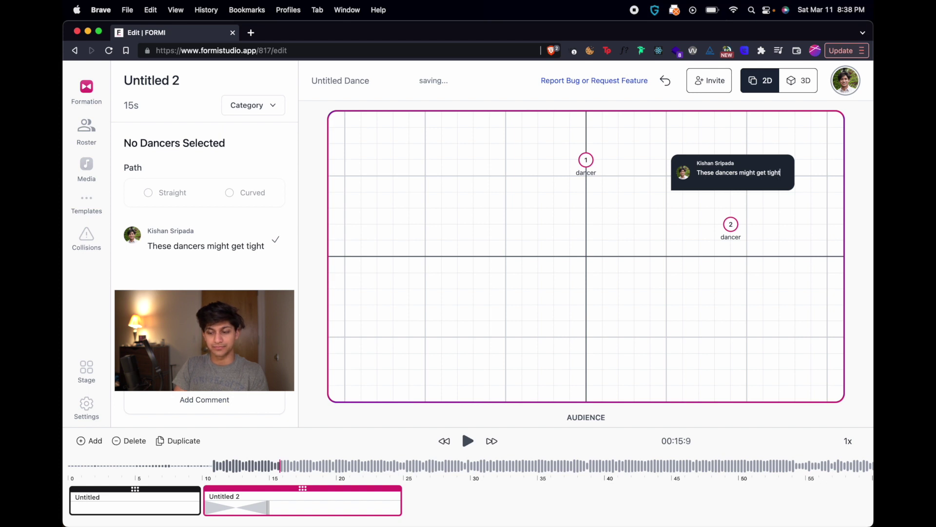
text(!)
key(Return)
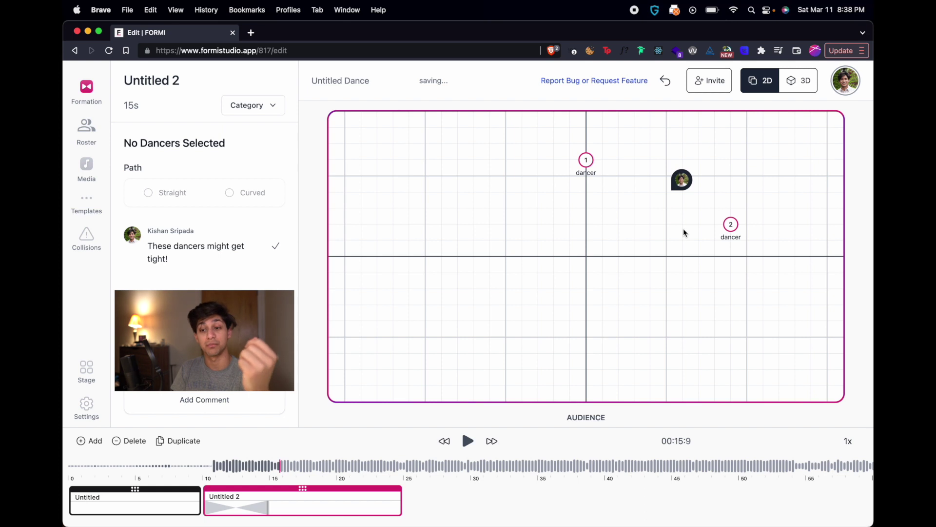
mouse_move(684, 172)
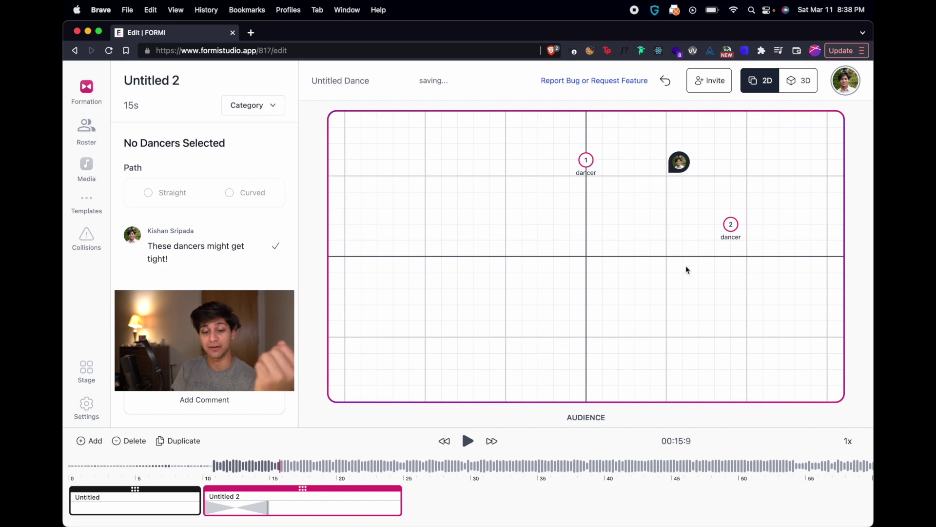
View the stage in 3D from an angle, compare both formations, and briefly play the transition, pausing at about 12 seconds
click(792, 78)
drag(491, 240, 558, 238)
key(Left)
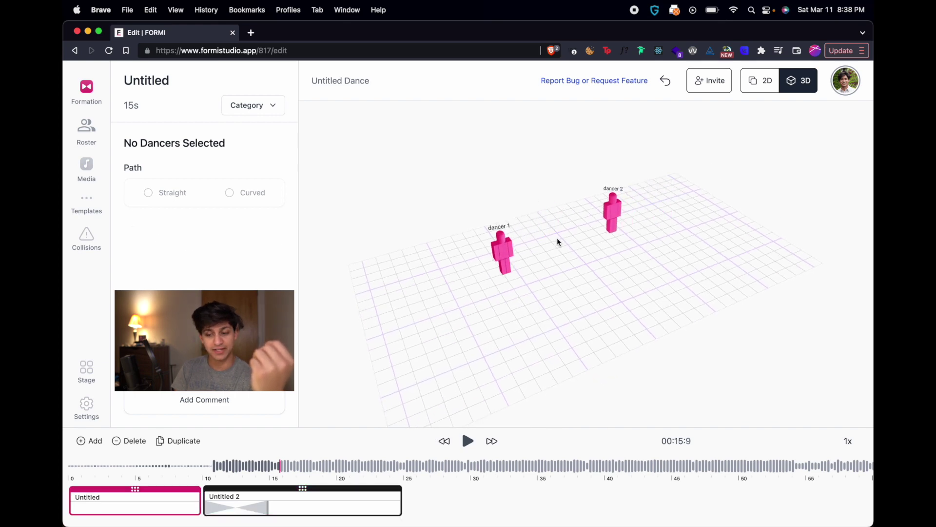
key(Right)
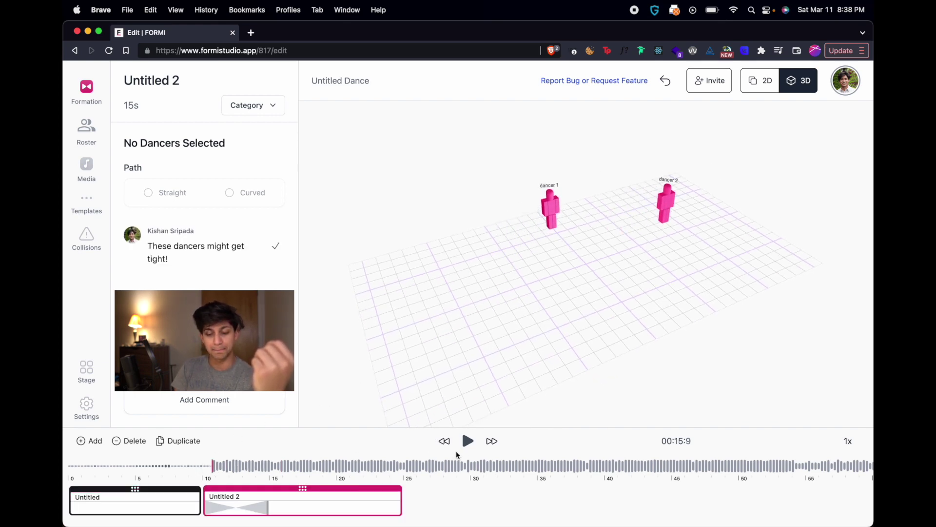
click(476, 449)
click(476, 450)
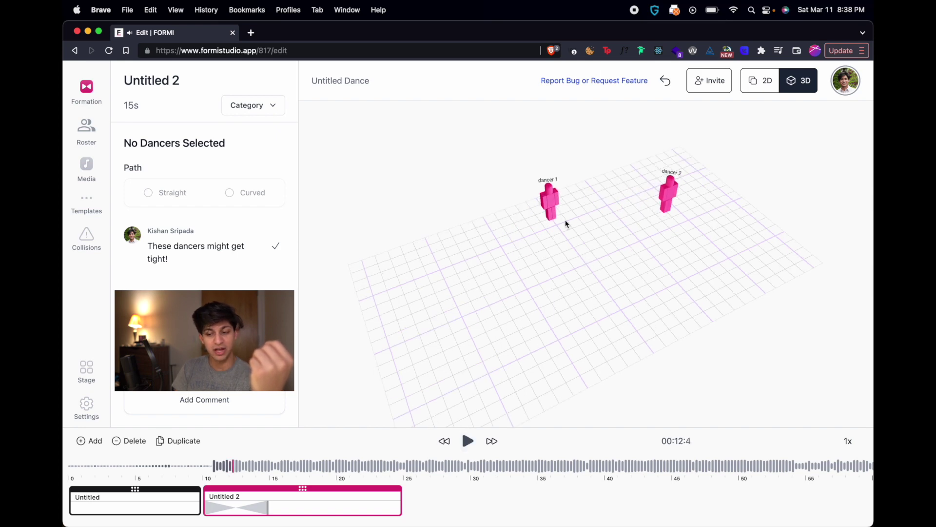
In 3D, move dancers 1 and 2 onto the horizontal centre line, five squares either side of stage centre, and return to 2D
drag(562, 225, 522, 293)
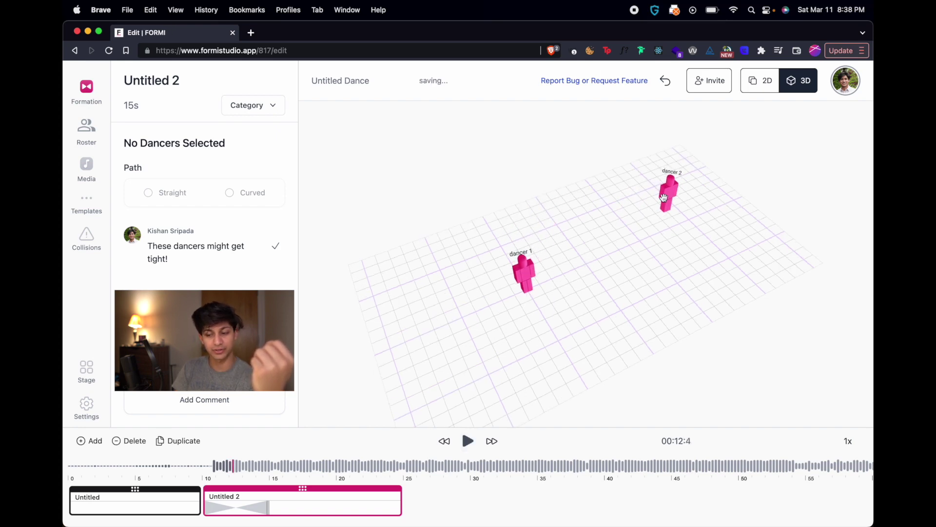
drag(664, 197, 602, 285)
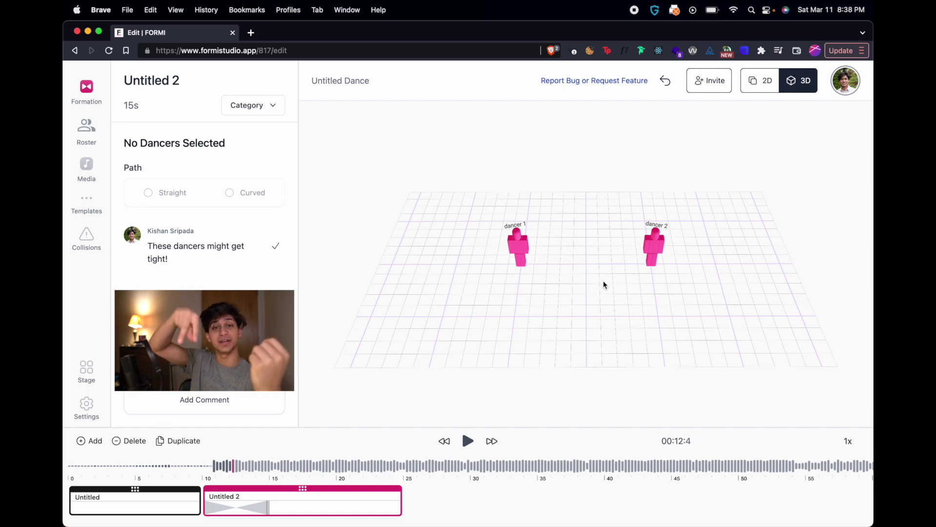
drag(604, 285, 603, 278)
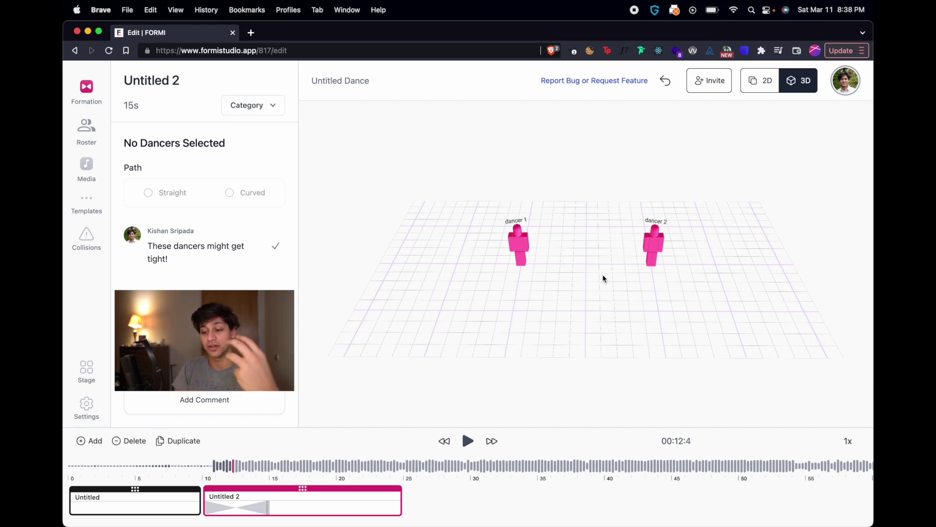
drag(603, 279, 592, 276)
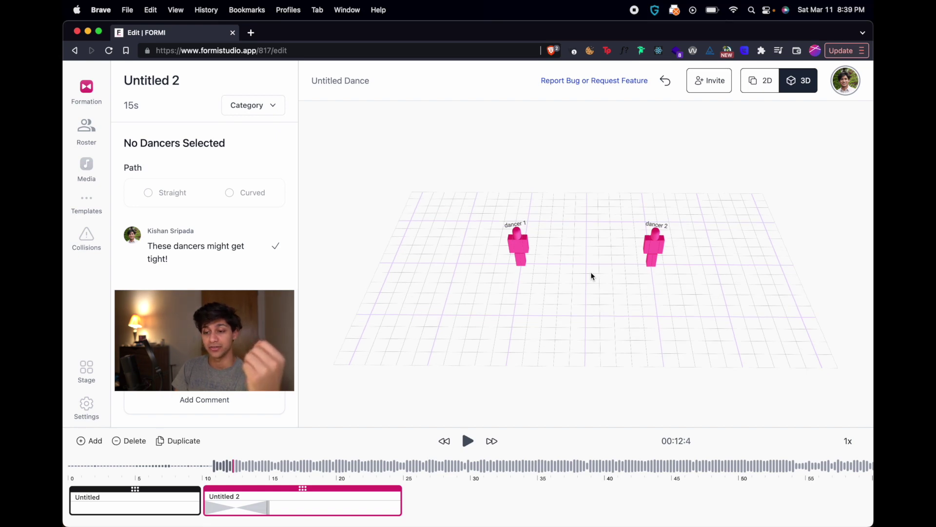
click(766, 86)
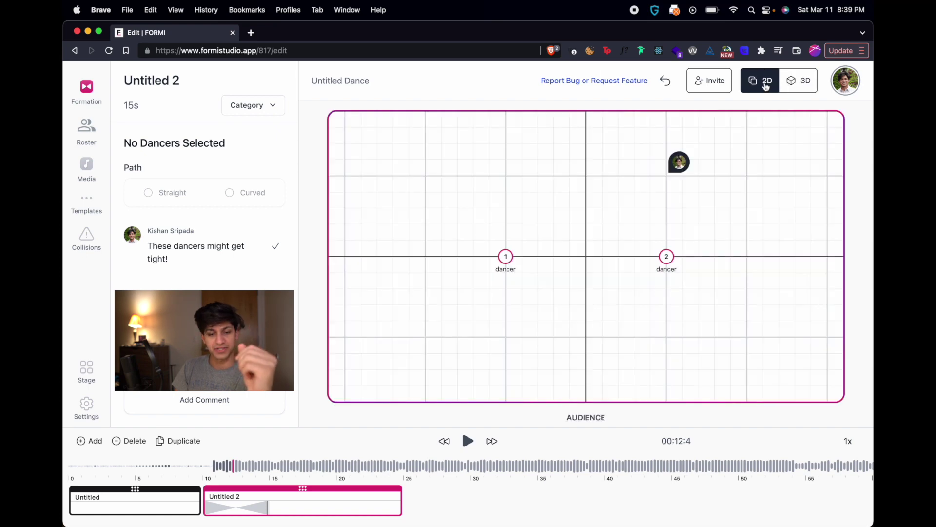
Add a new dancer named "dances 3" to the roster
click(87, 127)
click(205, 121)
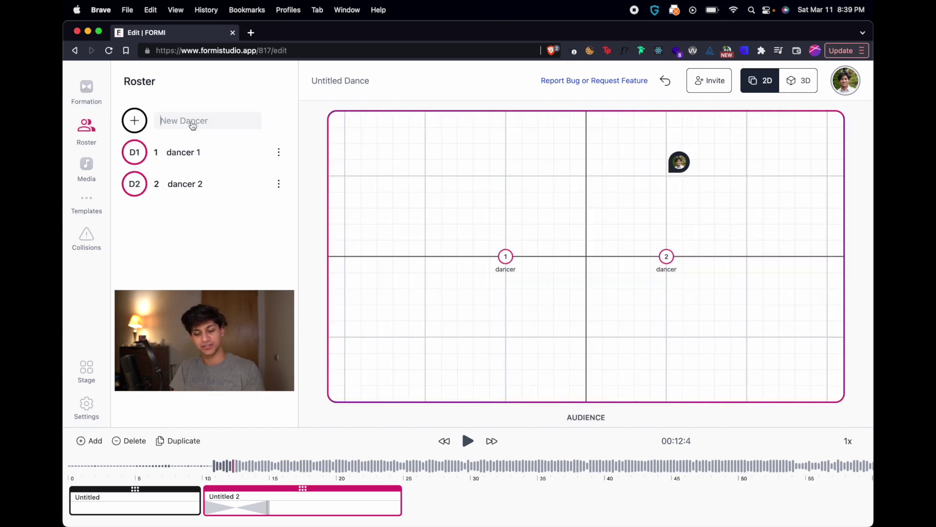
text(dances 3)
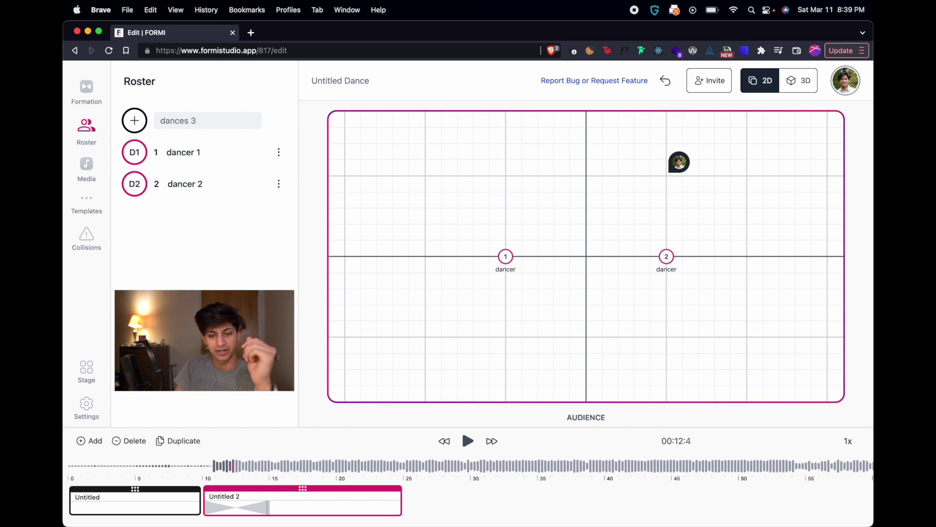
key(Return)
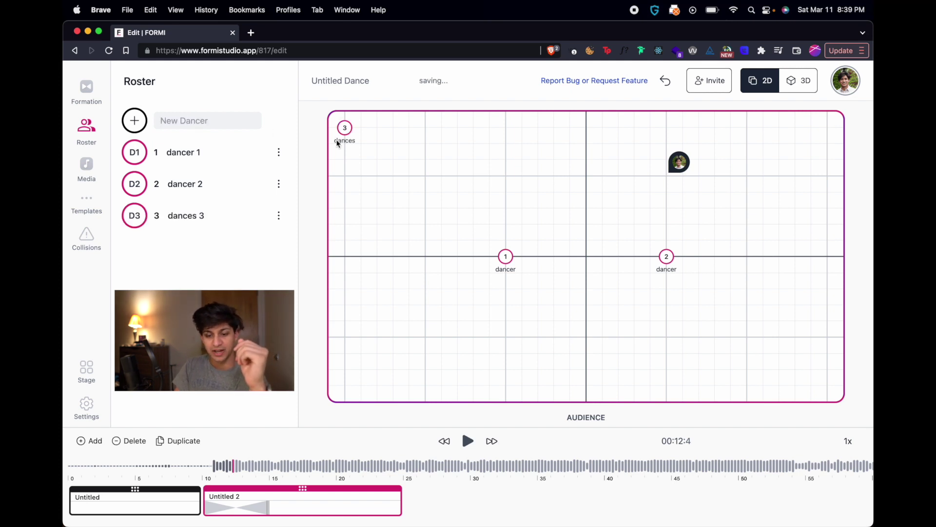
Place dancer 3 seven squares left and four above centre in the second formation, and five left and seven above in the first
drag(345, 127, 473, 191)
click(120, 512)
drag(345, 128, 505, 144)
Try the horizontal line template on the first formation's dancers and undo the arrangement
click(90, 170)
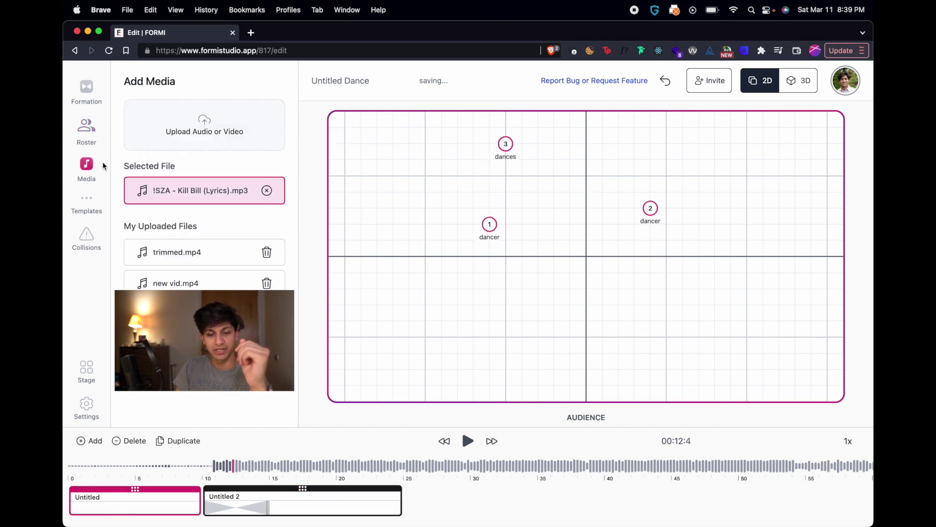
click(84, 209)
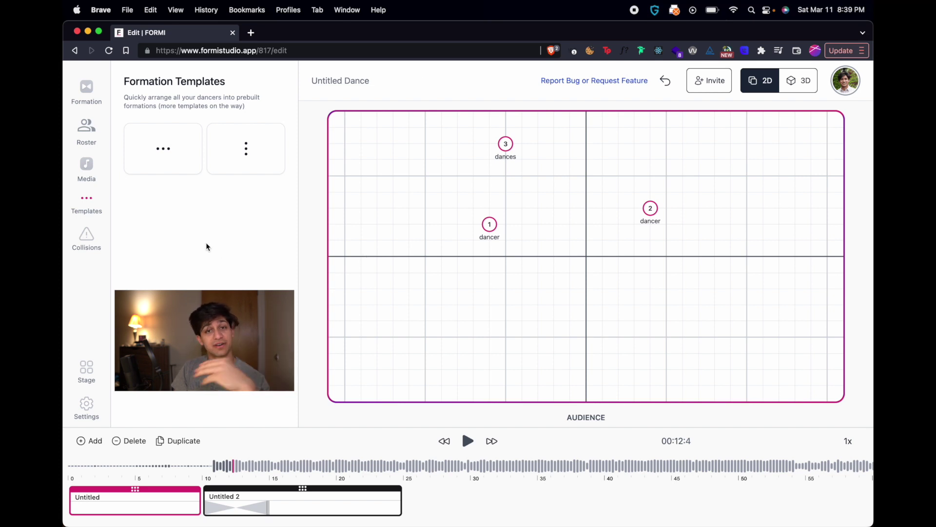
click(170, 161)
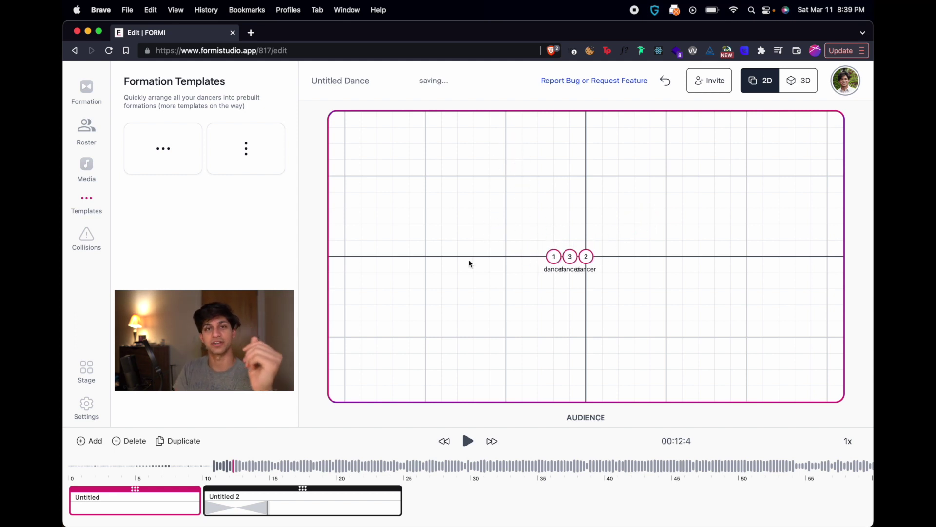
click(83, 239)
key(super+z)
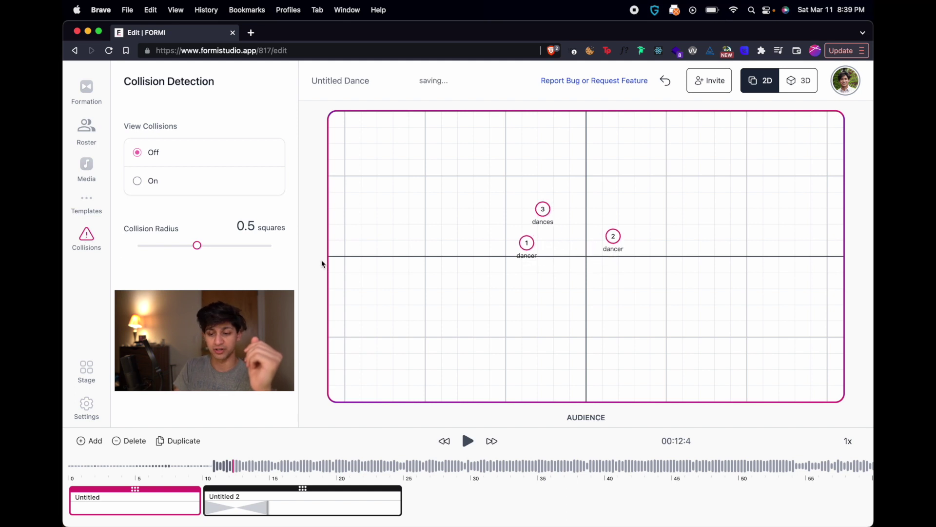
Turn on collision viewing and move dancer 2 in the second formation nine squares left and one above centre, crossing dancer 1's path
click(151, 180)
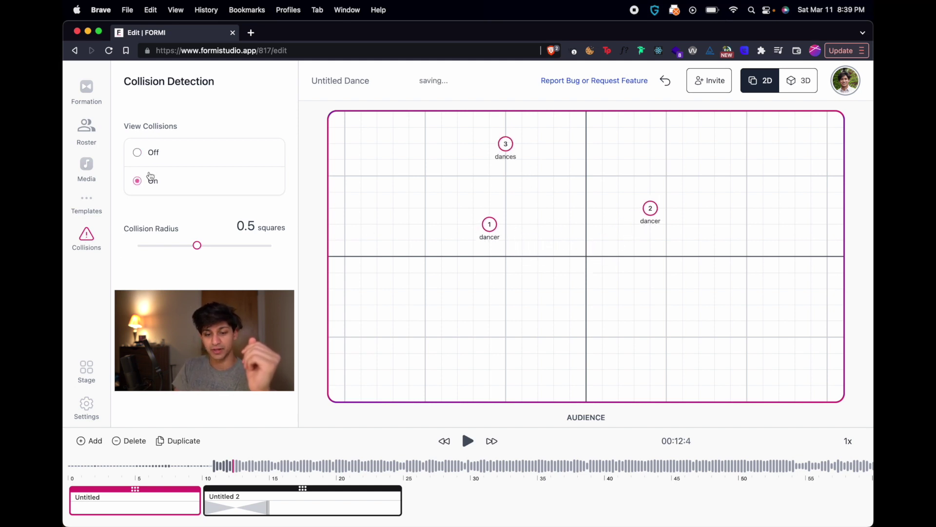
click(281, 519)
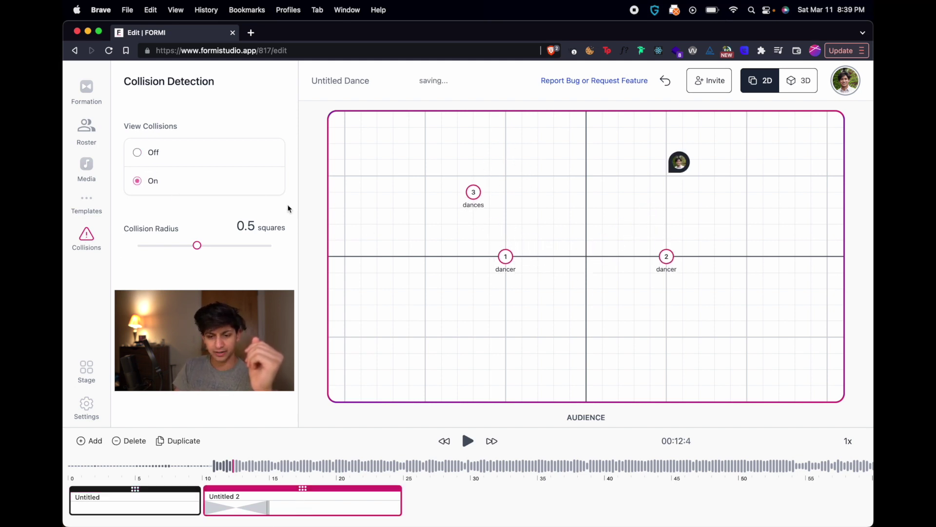
click(505, 257)
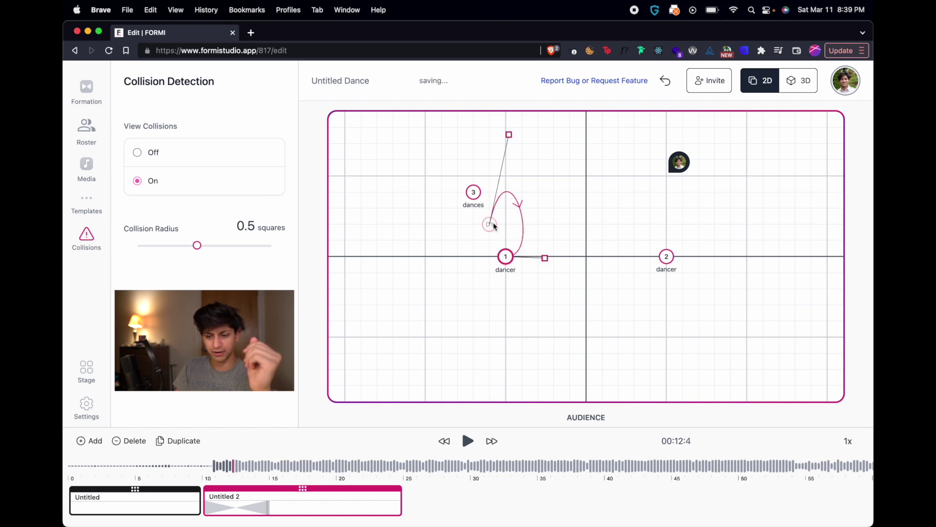
click(473, 193)
mouse_move(666, 256)
mouse_down()
mouse_move(614, 259)
mouse_move(507, 223)
mouse_move(423, 236)
mouse_move(465, 239)
mouse_move(441, 240)
mouse_up()
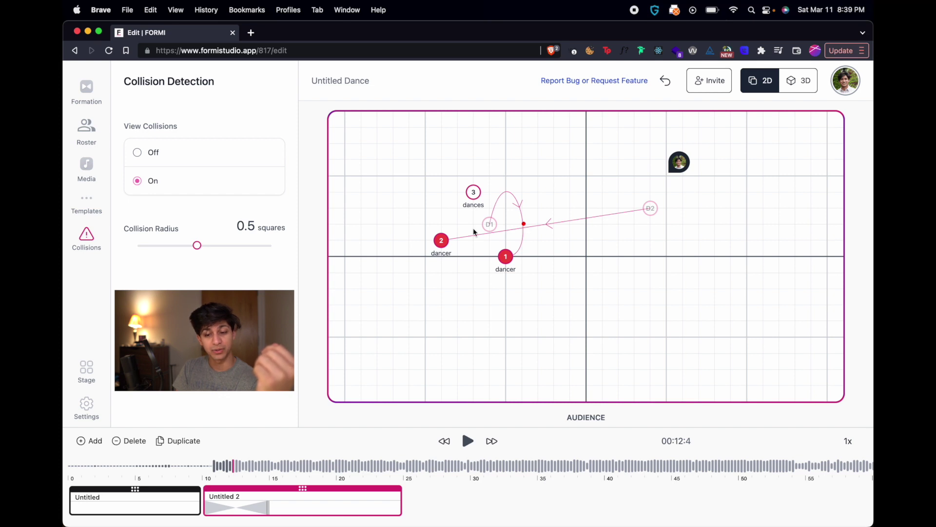
Try a collision radius of 1 square and return it to 0.5 squares
drag(197, 246, 283, 245)
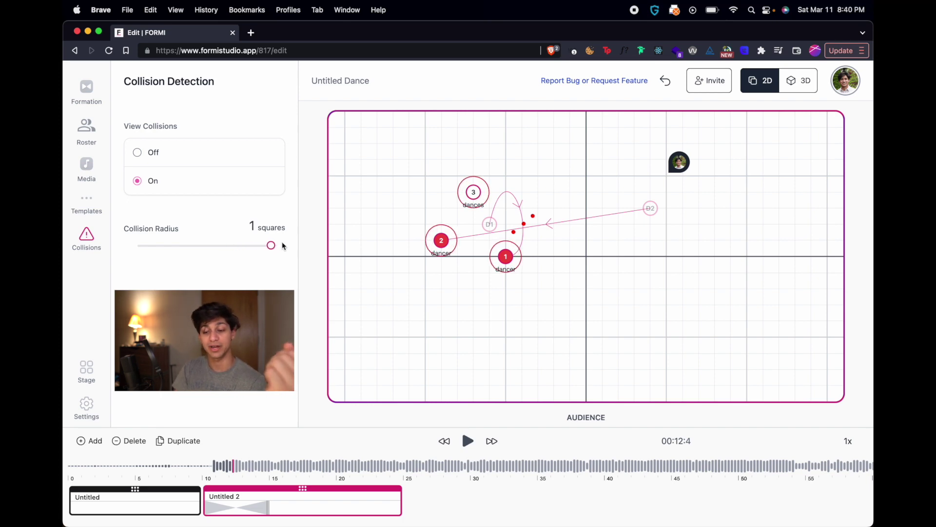
drag(283, 245, 212, 237)
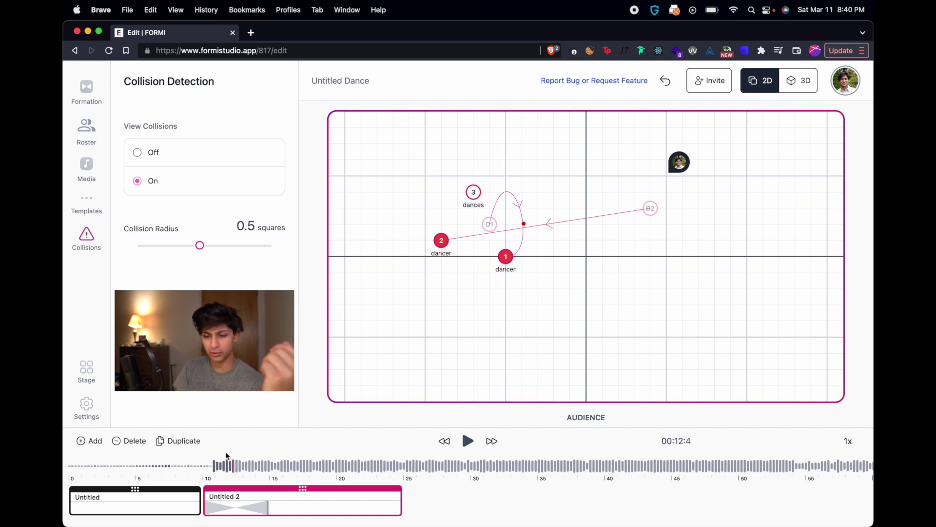
Play the transition into the second formation from about 10 seconds to check the collision, and pause near 14 seconds
click(206, 468)
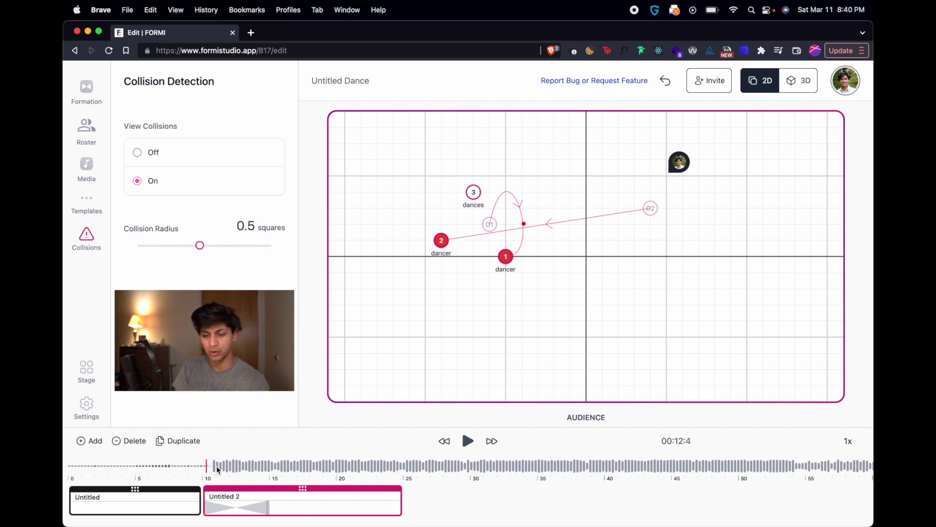
click(467, 441)
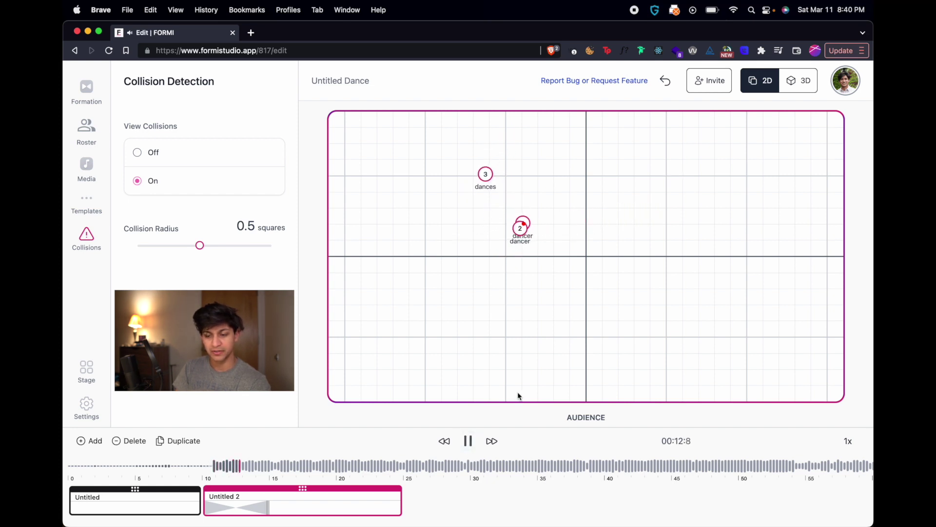
key(space)
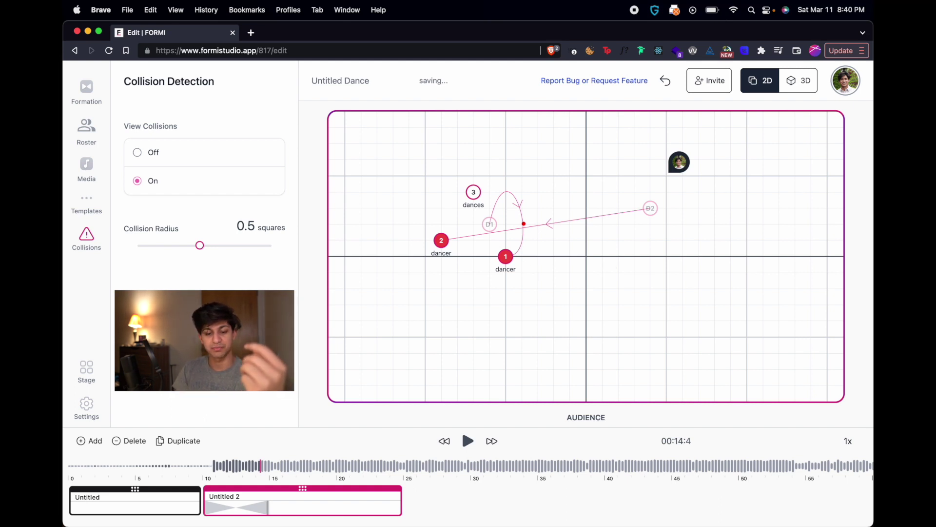
Set the stage dimensions to 36 squares wide and 28 squares high, and check the stage background options
click(87, 368)
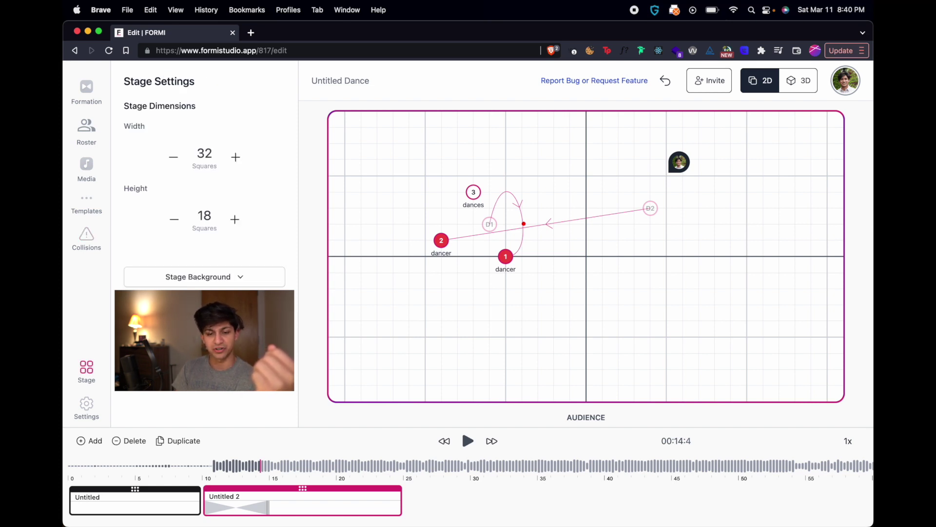
click(236, 156)
click(236, 157)
click(236, 156)
click(235, 157)
click(235, 219)
click(235, 219)
click(235, 219)
click(235, 219)
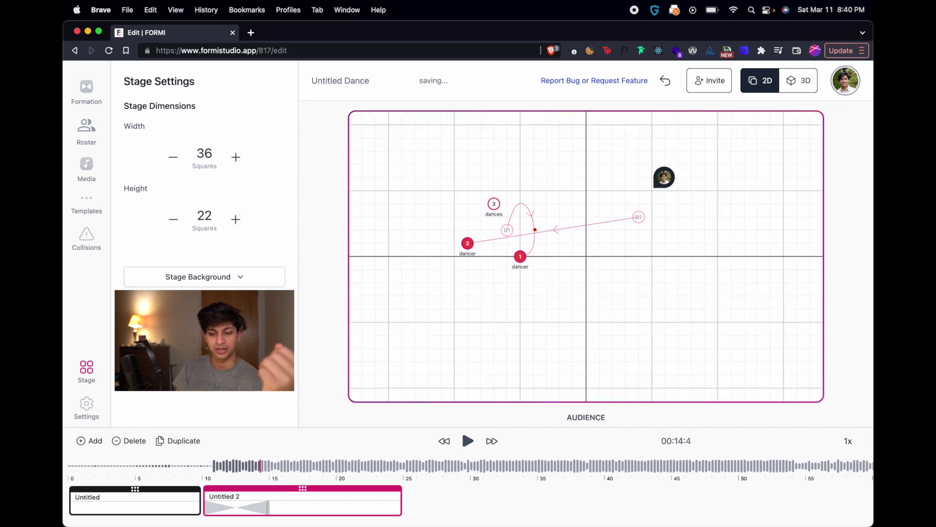
click(220, 277)
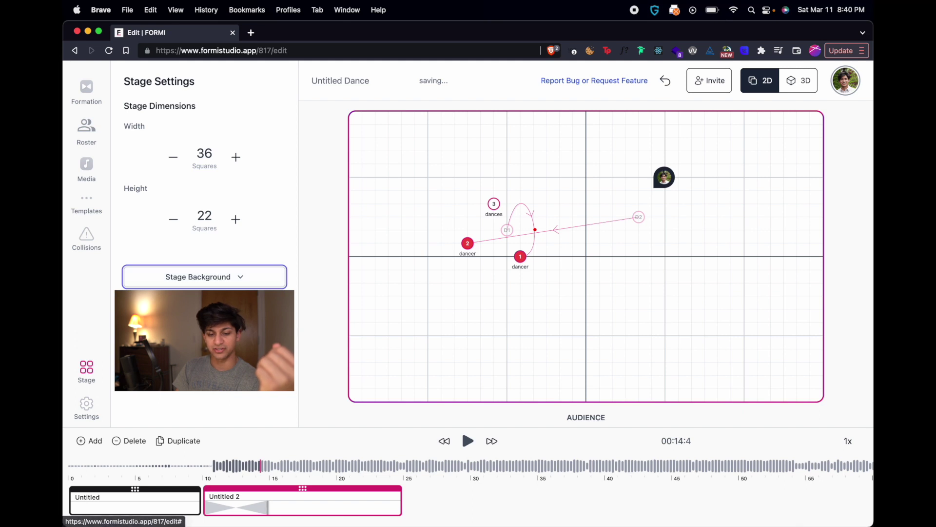
click(227, 276)
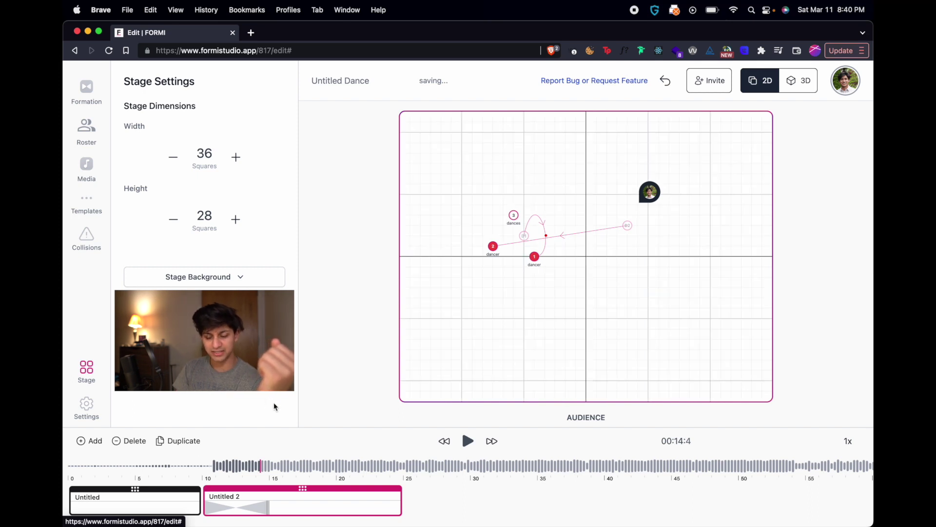
Review the previous formation and grid snap settings, and return to the second formation's details
click(85, 407)
scroll(205, 243, down, 2)
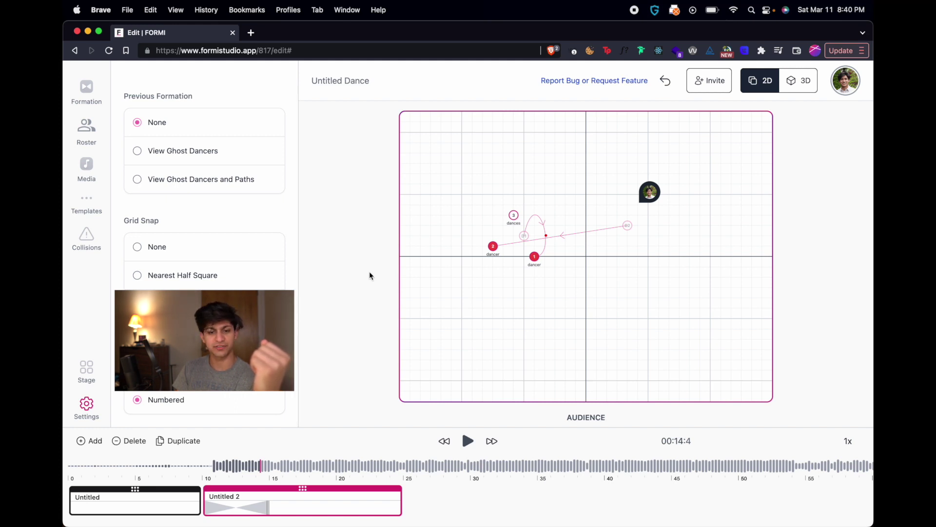
click(97, 99)
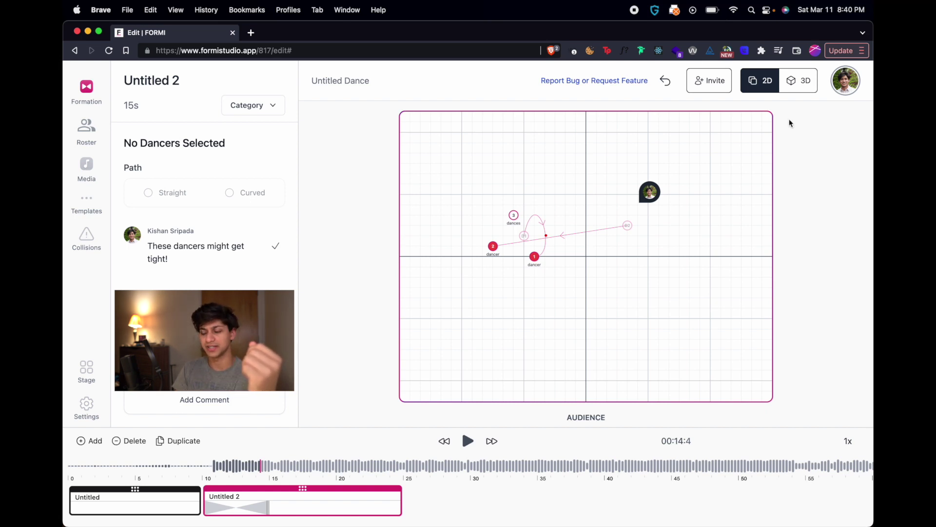
Return to the performance dashboard, open the demo performance, and view its Initial Circle formation
click(845, 78)
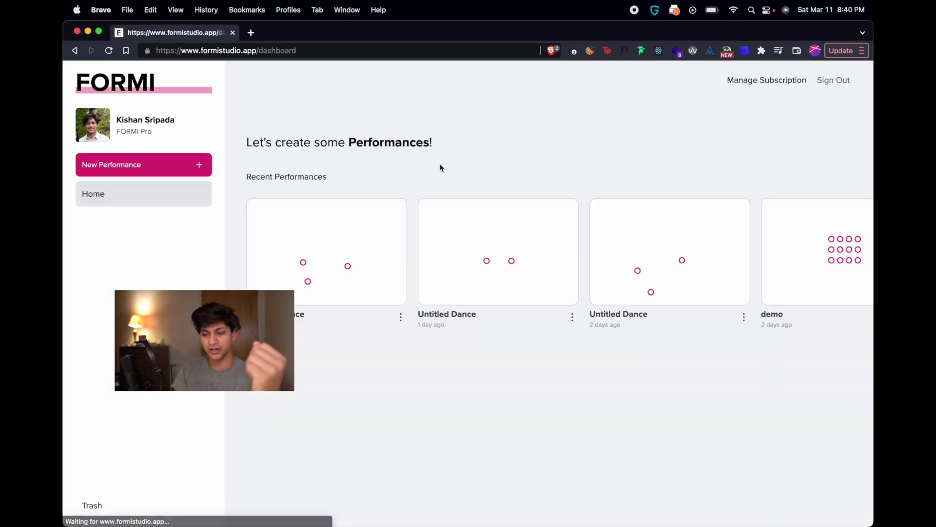
scroll(585, 254, right, 3)
click(682, 258)
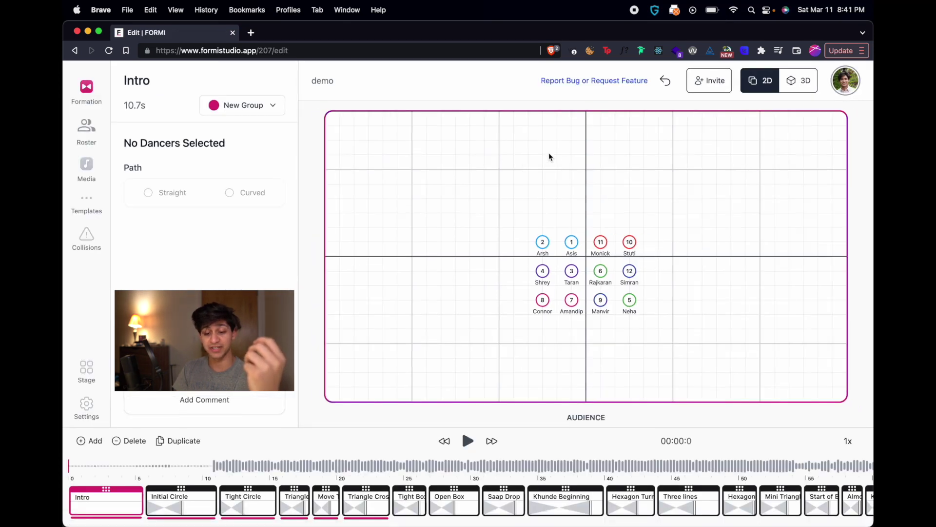
click(183, 506)
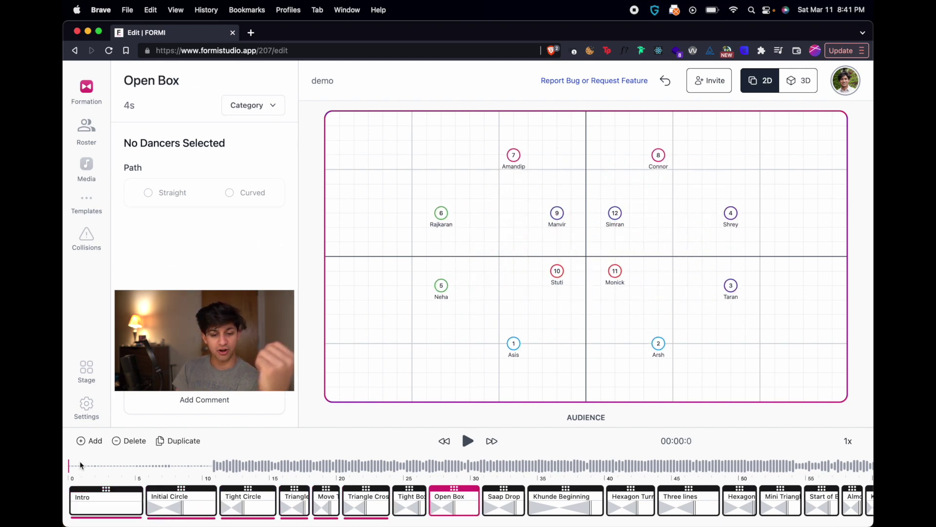
Turn off the collision display for the demo performance
click(86, 407)
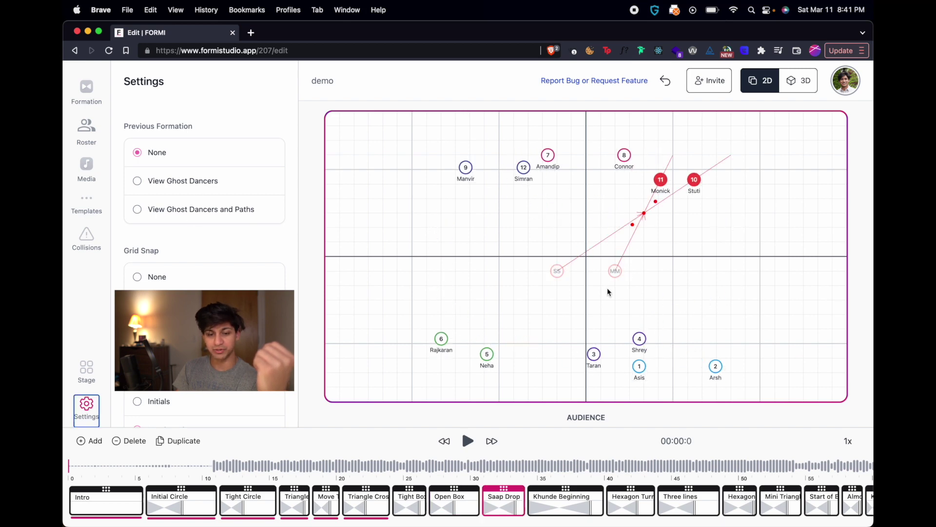
click(86, 236)
click(151, 153)
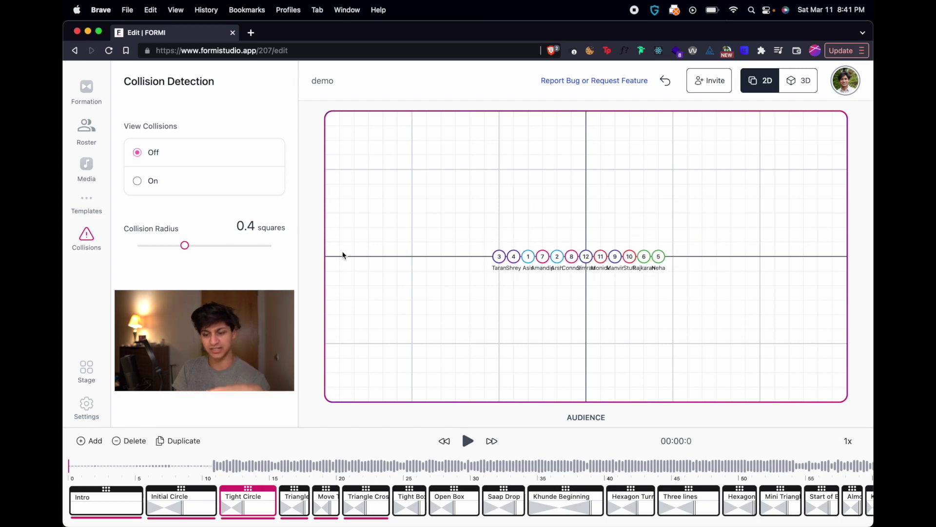
Switch the stage to 3D, play the performance, pause near 19 seconds, and inspect the dancers from a lower front angle
click(799, 89)
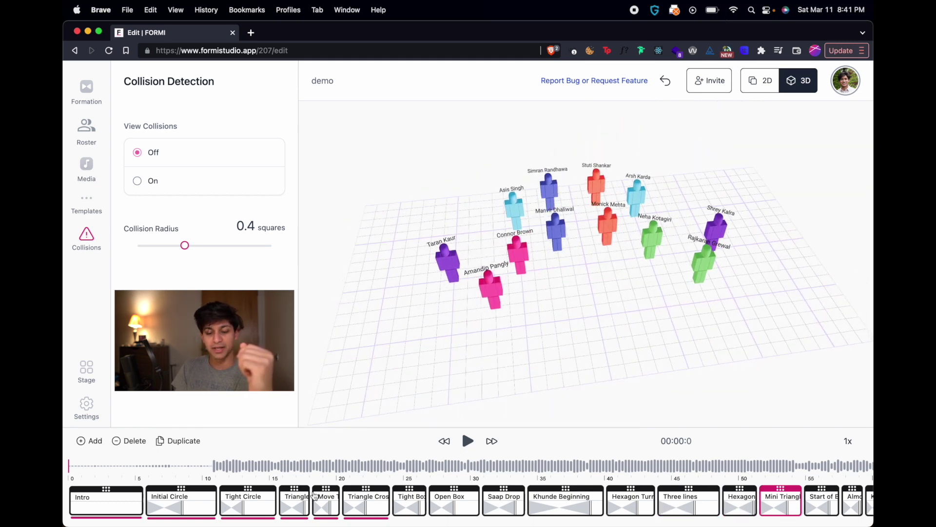
click(468, 441)
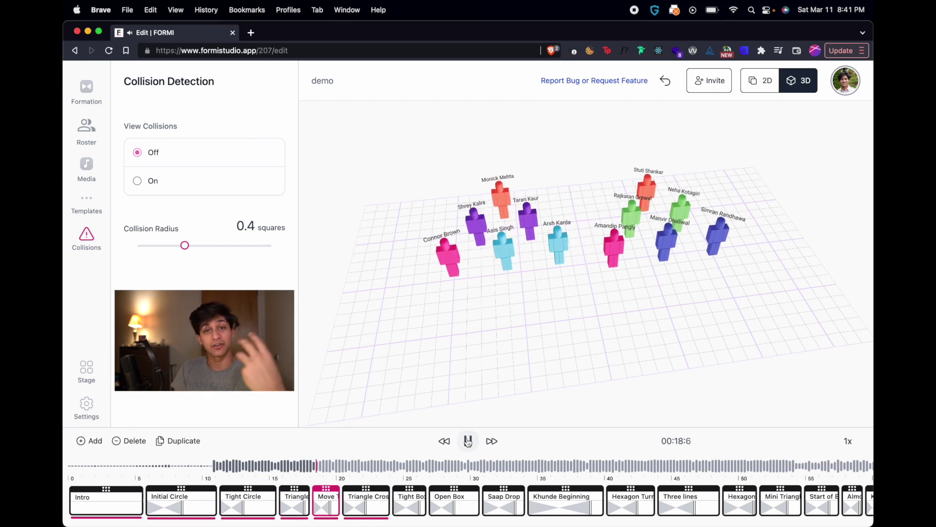
click(468, 441)
mouse_move(651, 362)
mouse_down()
mouse_move(634, 362)
mouse_move(642, 364)
mouse_up()
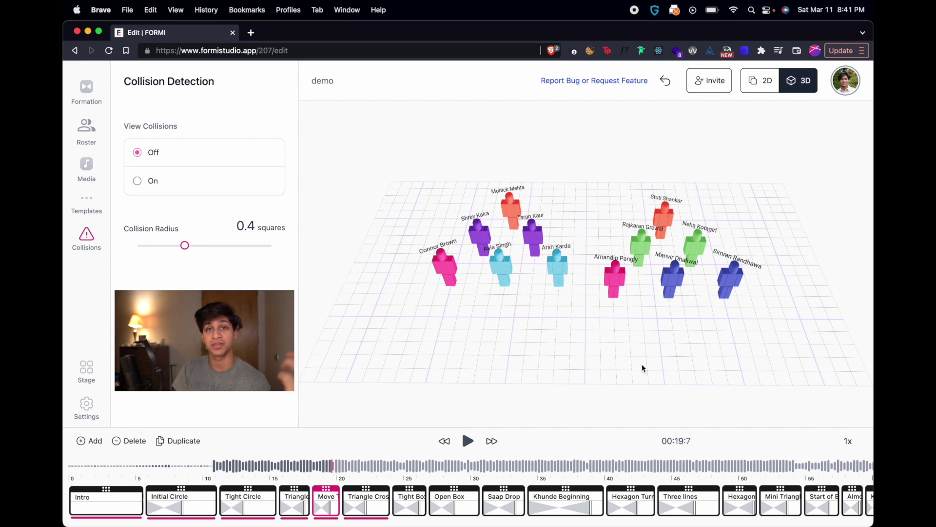
drag(642, 364, 642, 349)
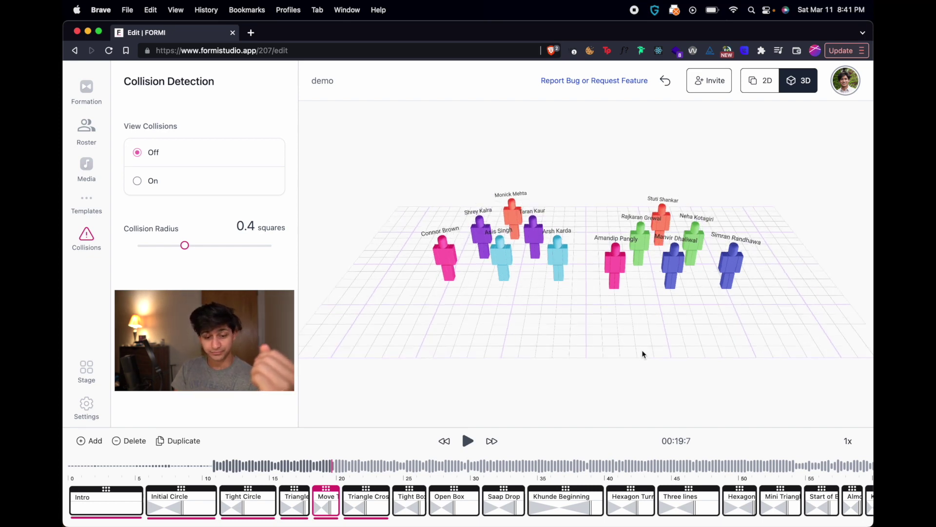